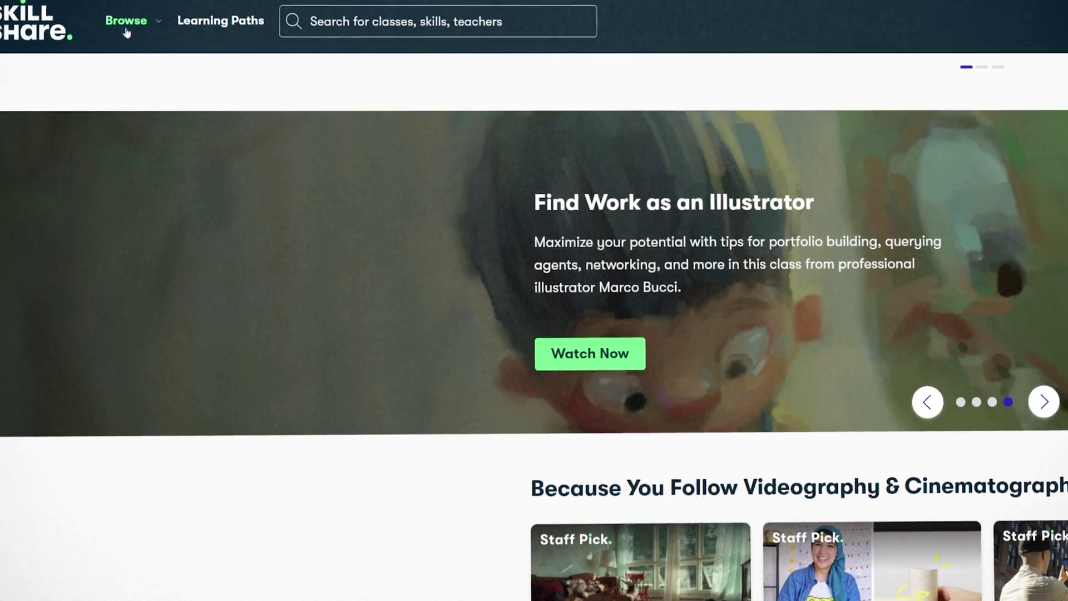
click(115, 19)
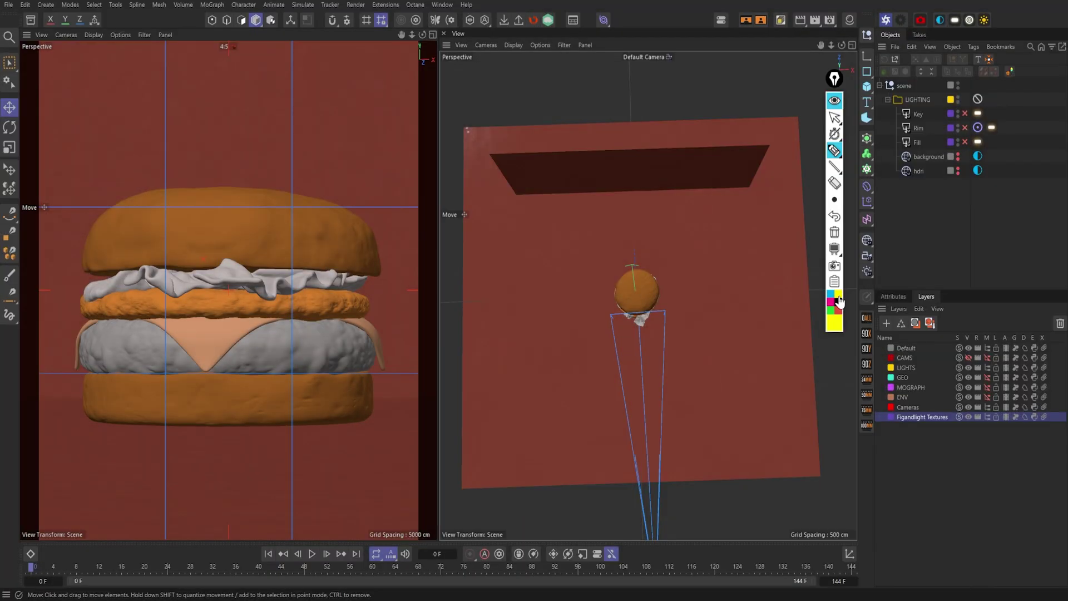
Annotate the overhead view with yellow marks for the Key, Rim and Fill lights placed around the burger.
drag(583, 228, 589, 341)
drag(583, 226, 596, 223)
drag(589, 340, 601, 341)
mouse_move(516, 265)
mouse_down()
mouse_move(518, 289)
mouse_move(525, 285)
mouse_up()
drag(528, 278, 550, 301)
mouse_move(673, 196)
mouse_down()
mouse_move(723, 237)
mouse_move(718, 247)
mouse_move(668, 206)
mouse_move(726, 213)
mouse_up()
mouse_move(725, 195)
mouse_down()
mouse_move(738, 213)
mouse_move(758, 209)
mouse_up()
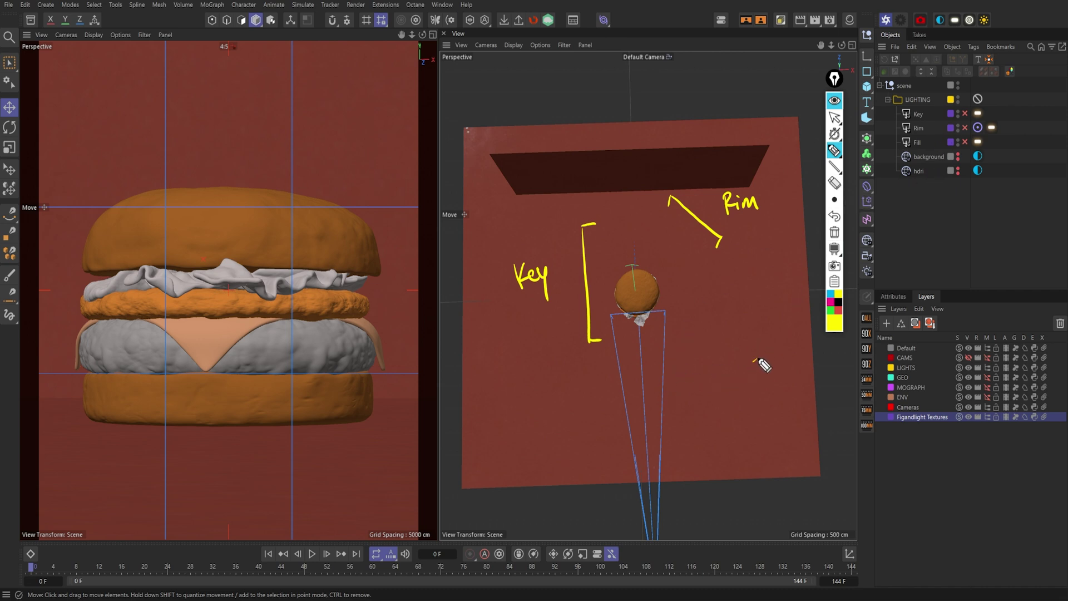
mouse_move(757, 358)
mouse_down()
mouse_move(678, 428)
mouse_move(720, 433)
mouse_move(758, 417)
mouse_up()
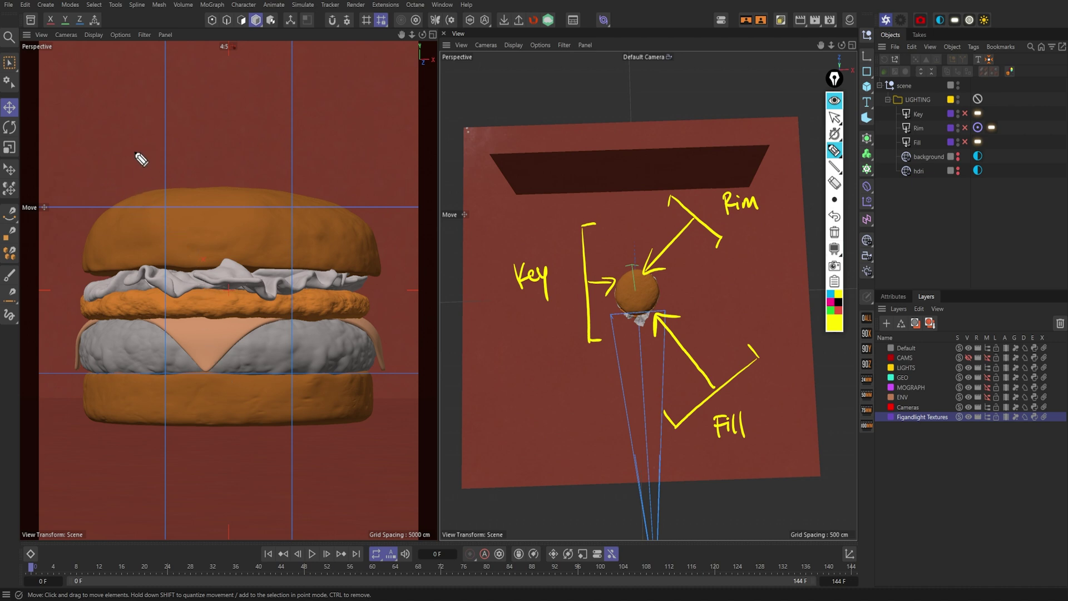
Circle the burger's left side in the camera view as Key and mark its right edge as Rim.
mouse_move(131, 154)
mouse_down()
mouse_move(68, 345)
mouse_move(129, 157)
mouse_up()
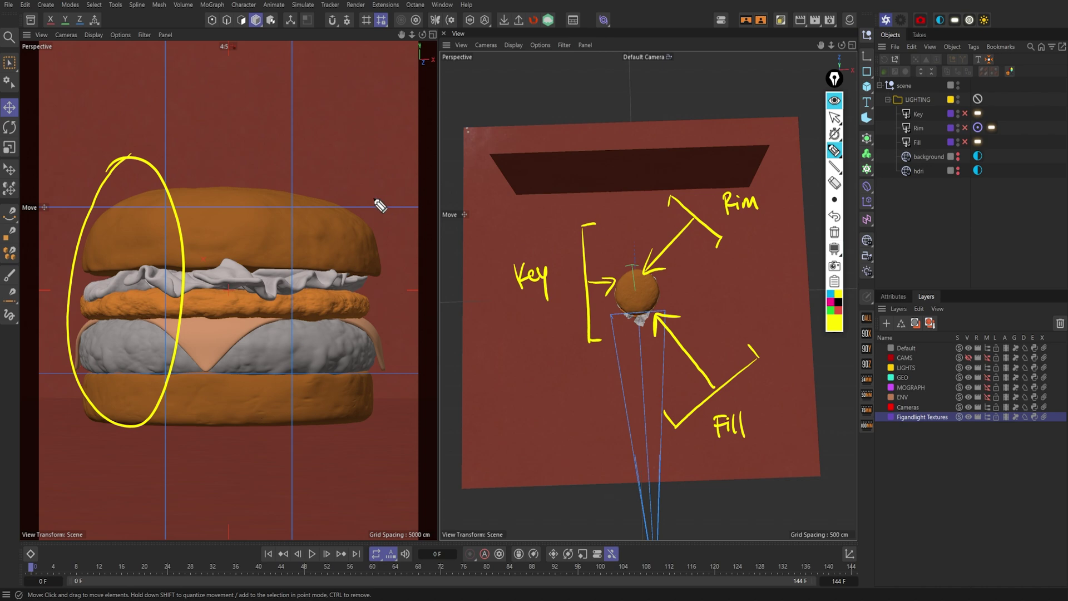
mouse_move(345, 198)
mouse_down()
mouse_move(366, 239)
mouse_move(382, 315)
mouse_move(365, 413)
mouse_up()
drag(378, 234, 399, 208)
mouse_move(393, 194)
mouse_down()
mouse_move(399, 209)
mouse_move(421, 191)
mouse_up()
mouse_move(104, 129)
mouse_down()
mouse_move(110, 144)
mouse_move(140, 121)
mouse_up()
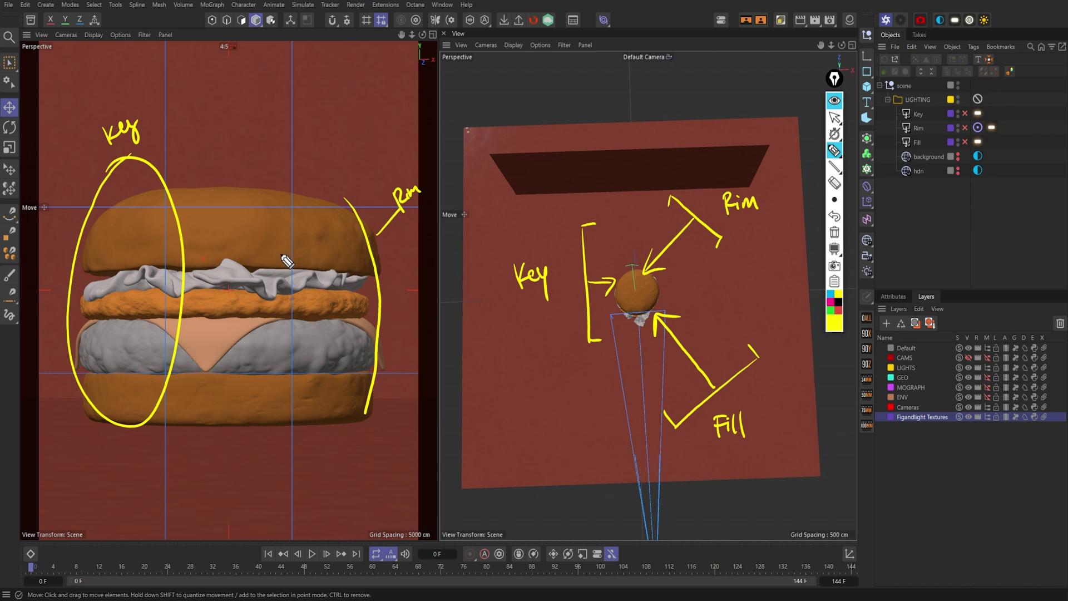
Outline the unlit band between the Key and Rim areas in red, and clear all annotations.
click(838, 310)
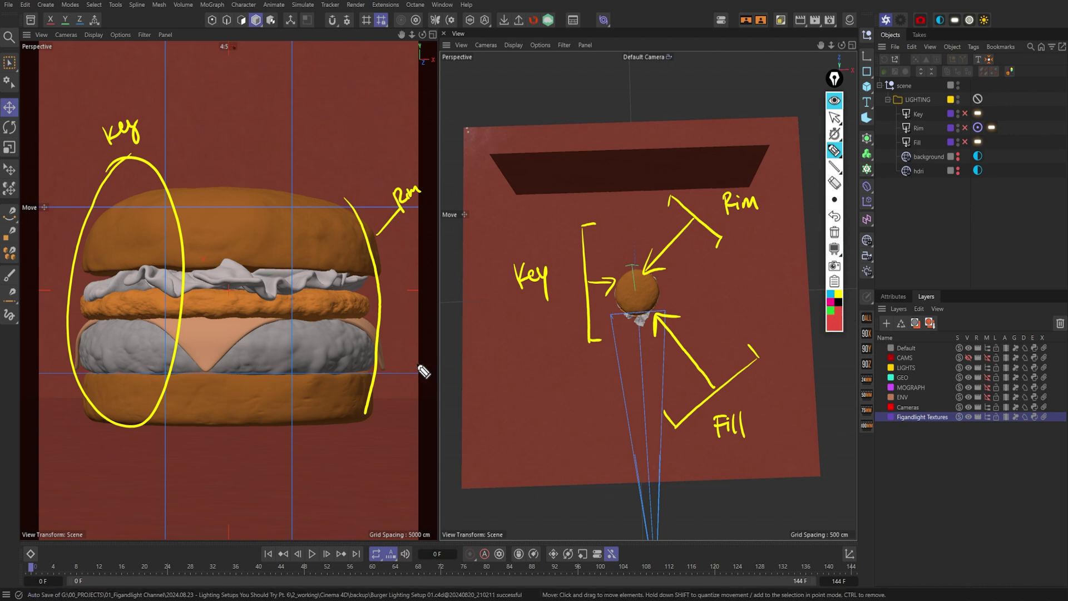
mouse_move(262, 184)
mouse_down()
mouse_move(235, 193)
mouse_move(238, 375)
mouse_move(262, 427)
mouse_move(327, 432)
mouse_move(308, 173)
mouse_move(248, 181)
mouse_up()
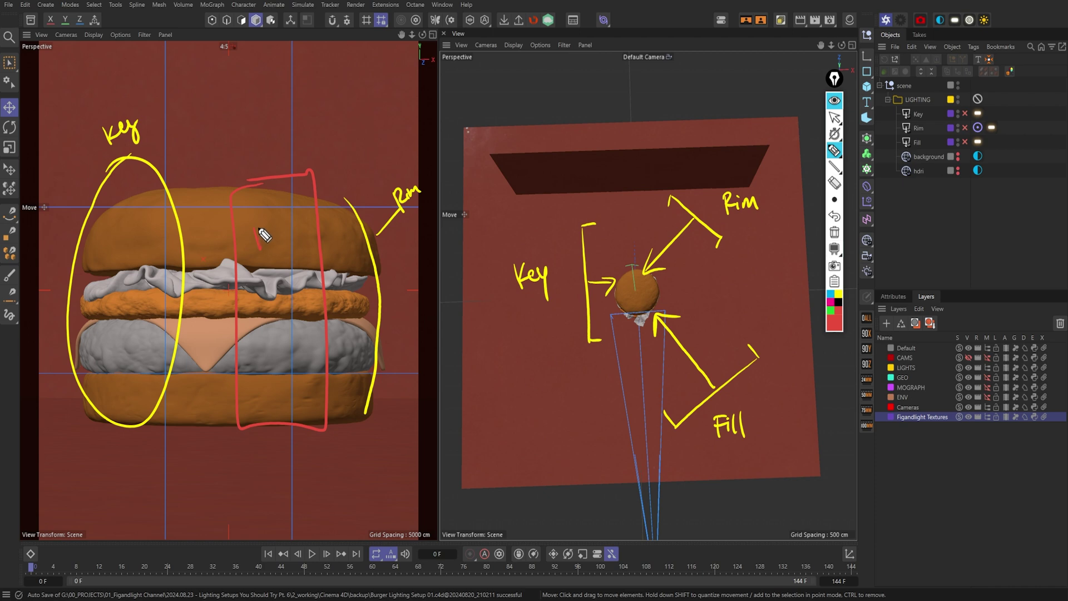
click(835, 232)
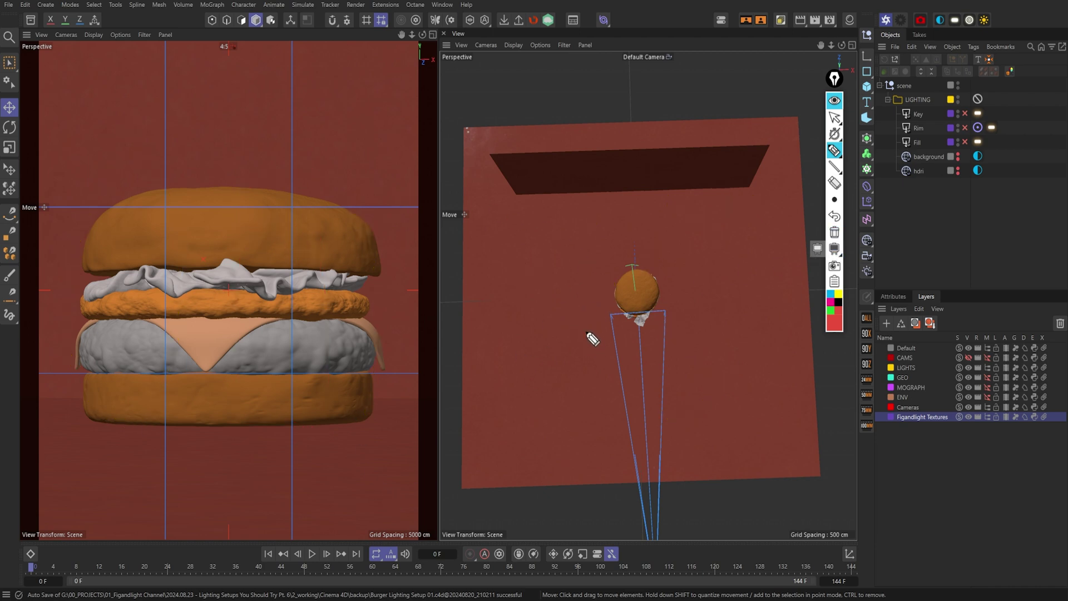
click(835, 100)
Start a live render in the Octane Live Viewer beside the perspective view and enable the Key light.
click(585, 256)
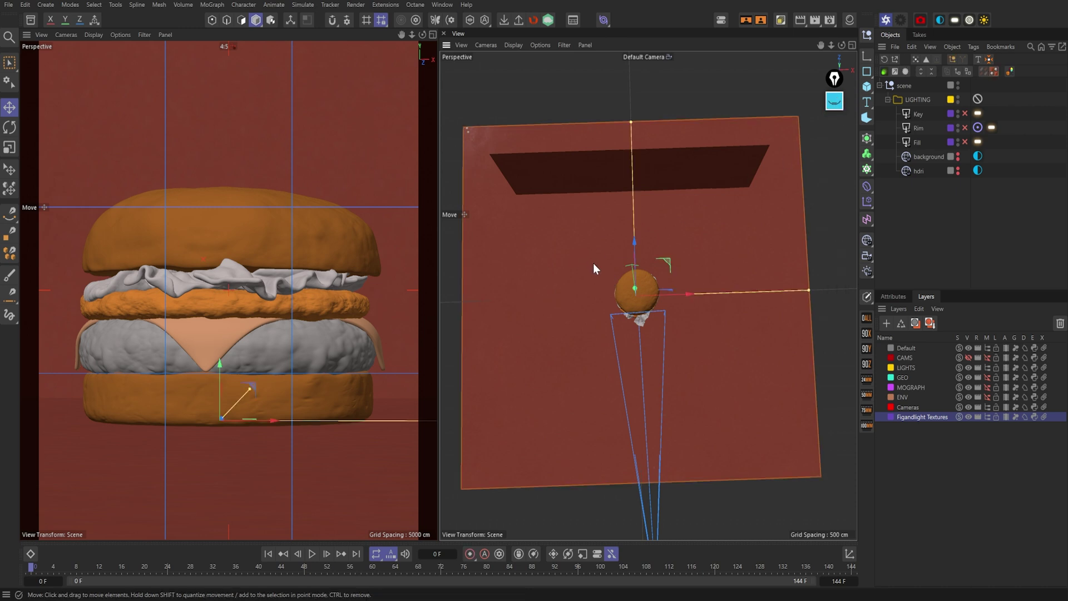
key(alt+v)
drag(451, 78, 293, 41)
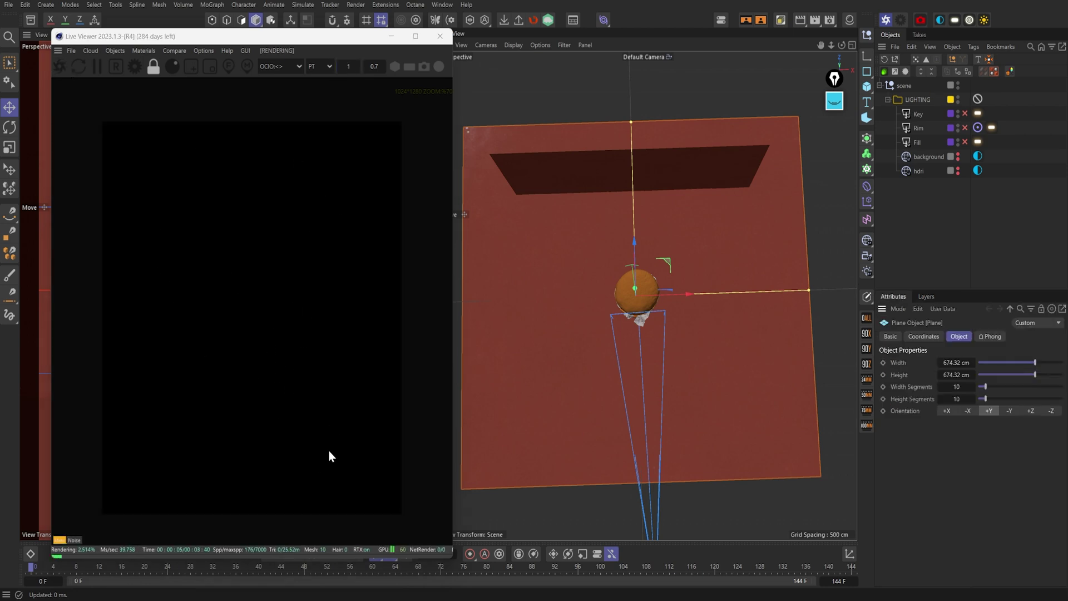
click(965, 114)
alt+drag(807, 303, 559, 479)
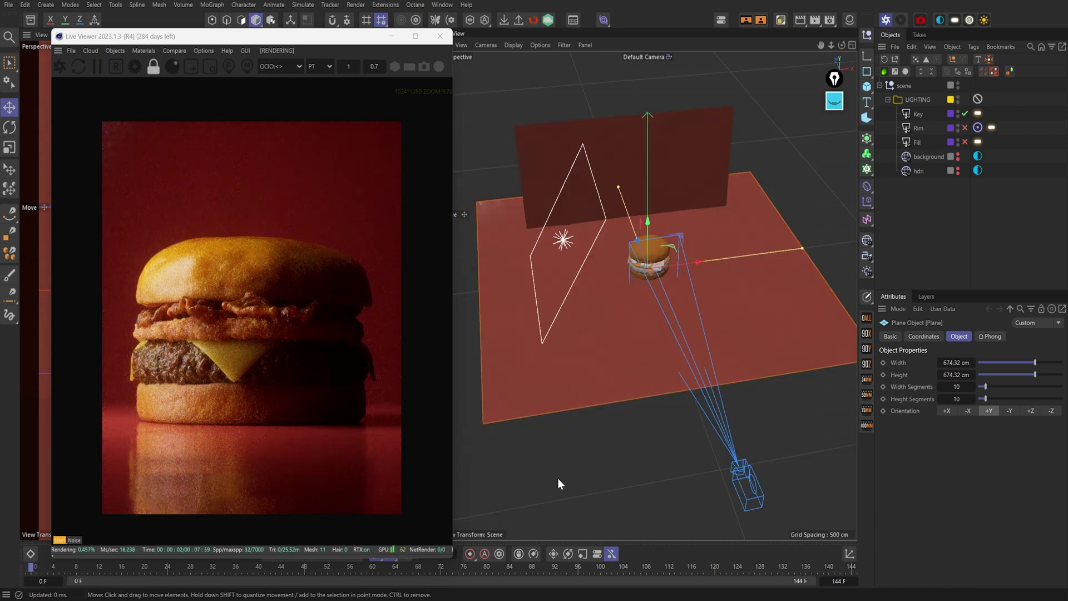
Mark the burger's key-lit part in the render with two red vertical lines, and undo both strokes.
click(835, 103)
click(835, 151)
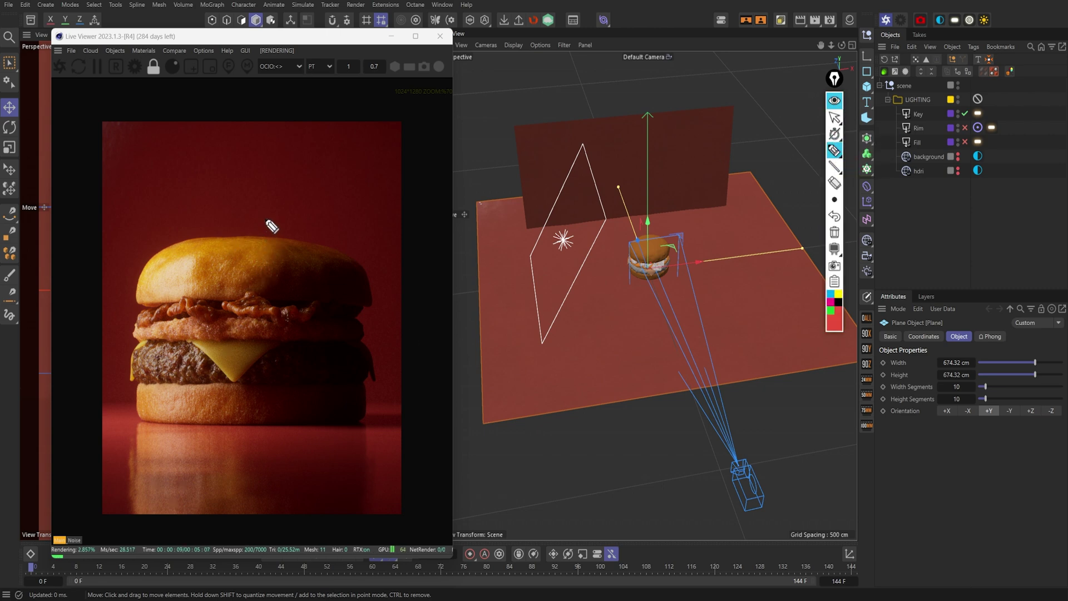
drag(264, 220, 261, 438)
drag(128, 222, 129, 431)
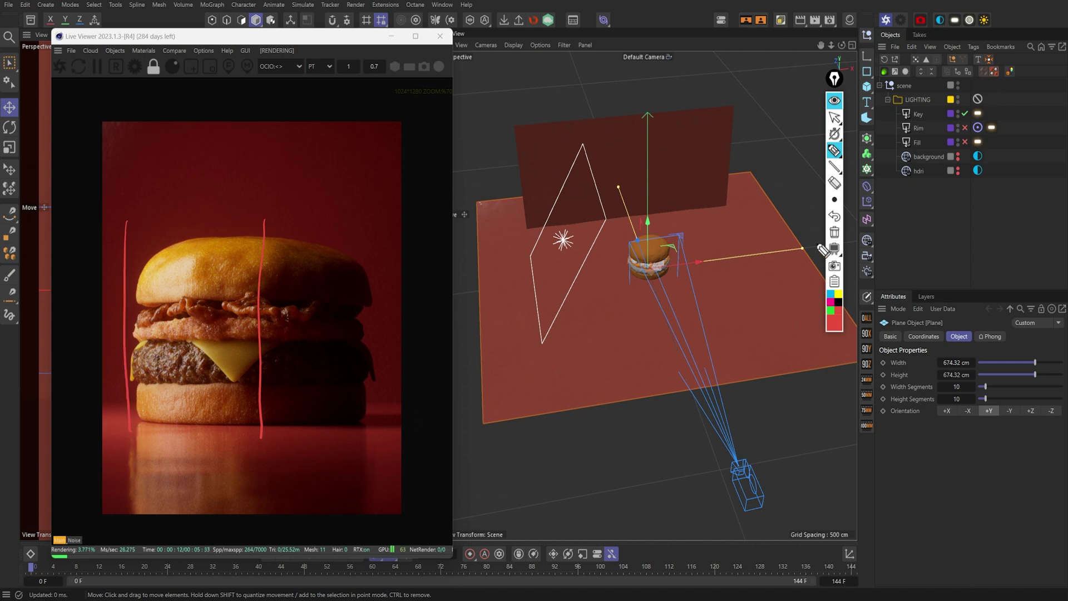
click(835, 216)
click(835, 216)
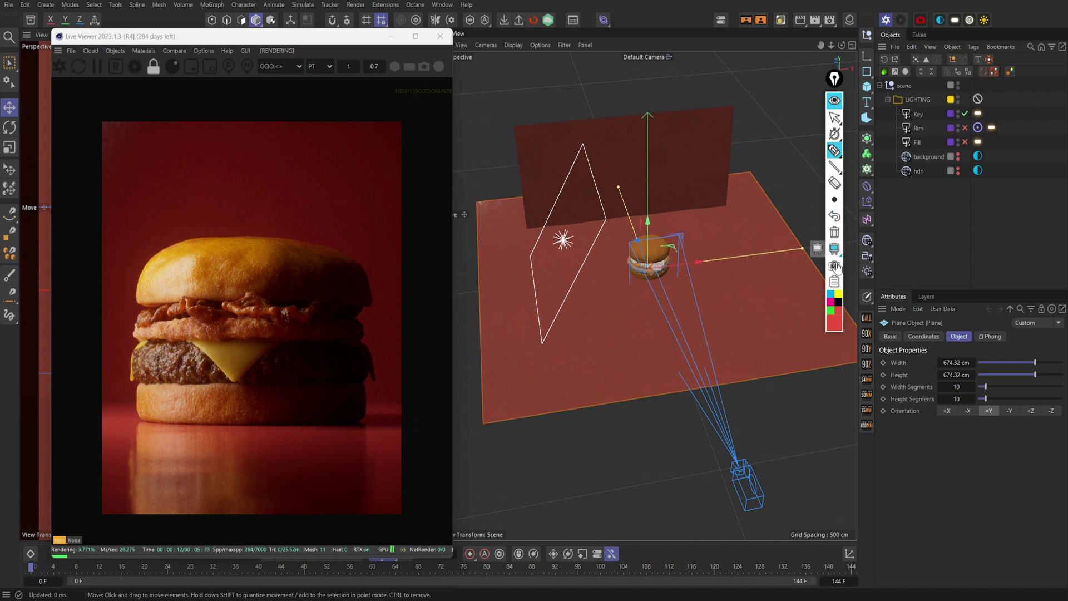
Mark the key-lit part of the rendered burger with two yellow vertical lines and its dark right side with another line.
click(839, 294)
drag(250, 222, 263, 441)
drag(139, 217, 138, 433)
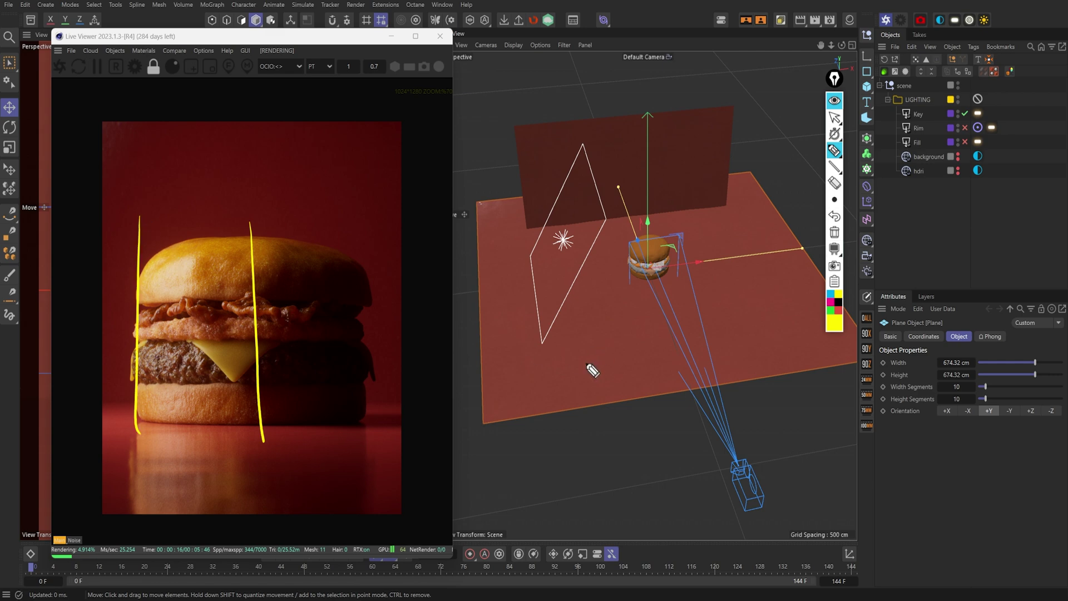
click(835, 322)
mouse_move(345, 254)
mouse_down()
mouse_move(288, 279)
mouse_move(346, 287)
mouse_move(349, 325)
mouse_move(269, 383)
mouse_move(337, 389)
mouse_move(342, 420)
mouse_up()
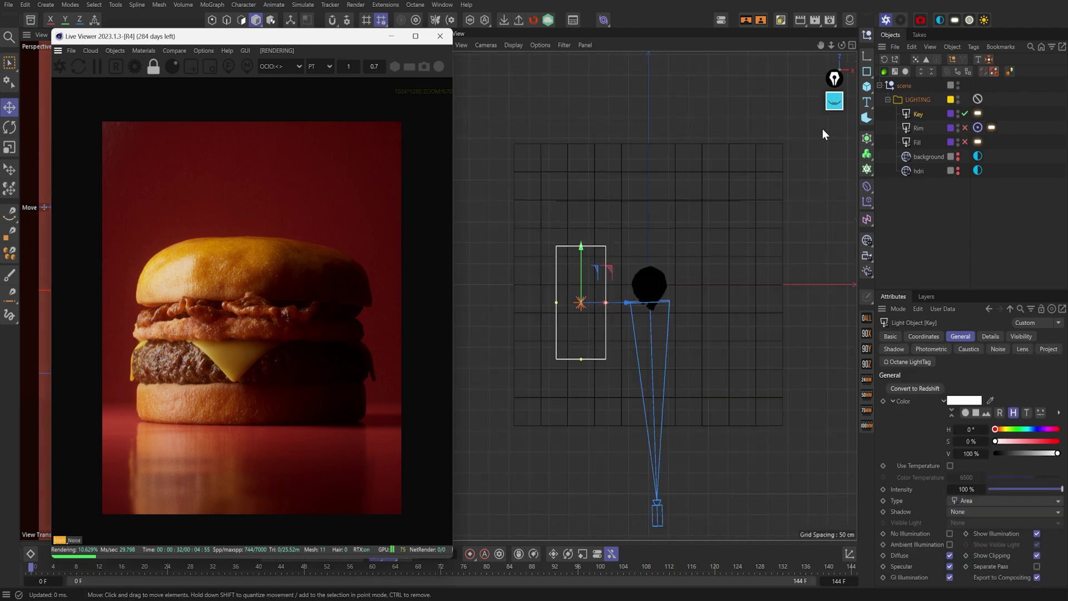
Enable the Rim light and return from the top view to the perspective view.
click(964, 128)
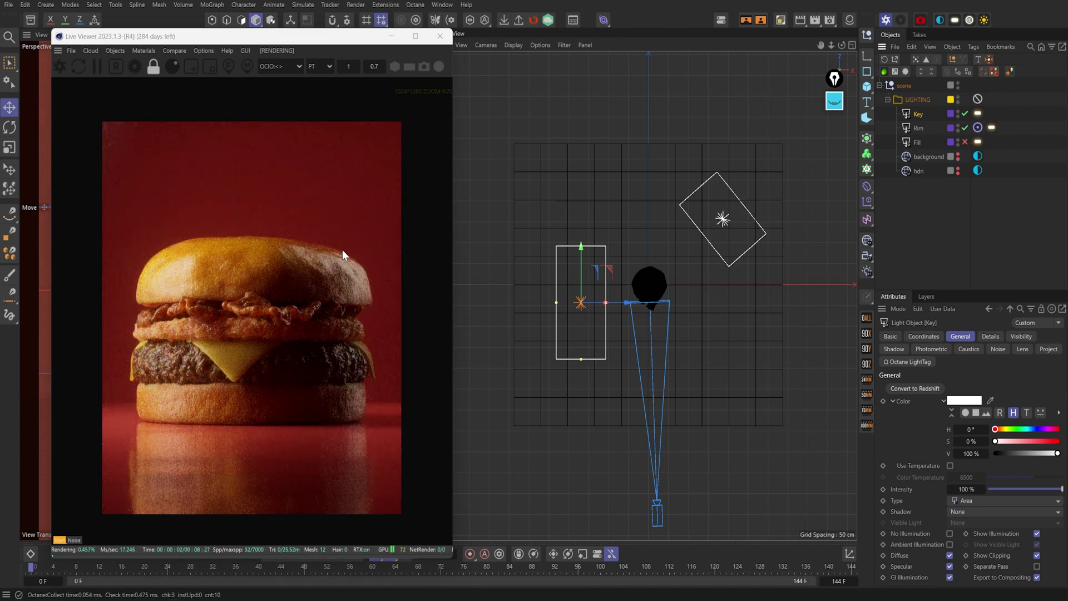
middle_click(683, 286)
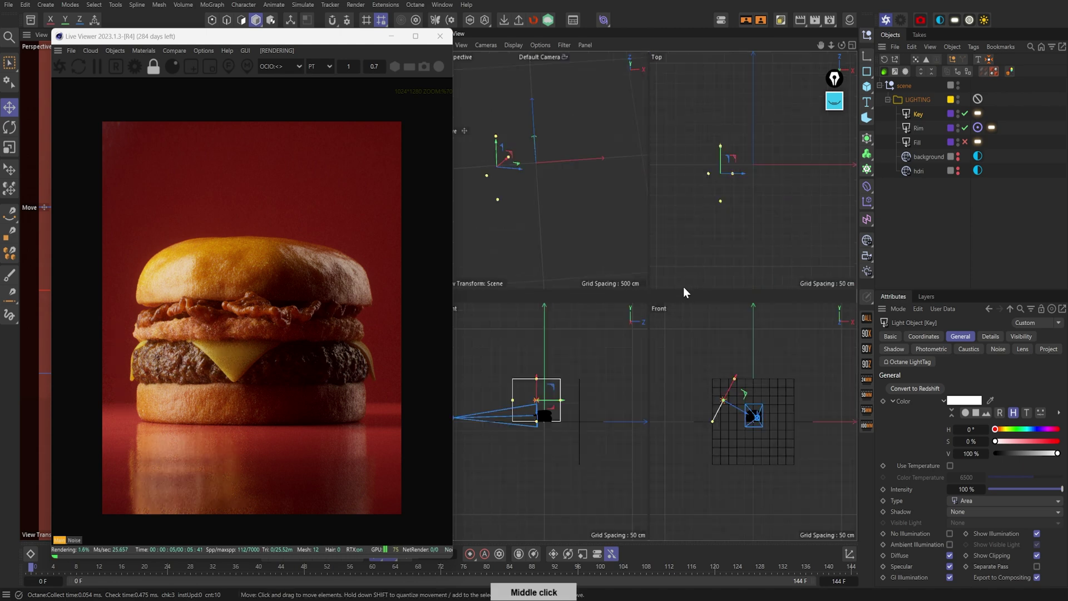
middle_click(593, 166)
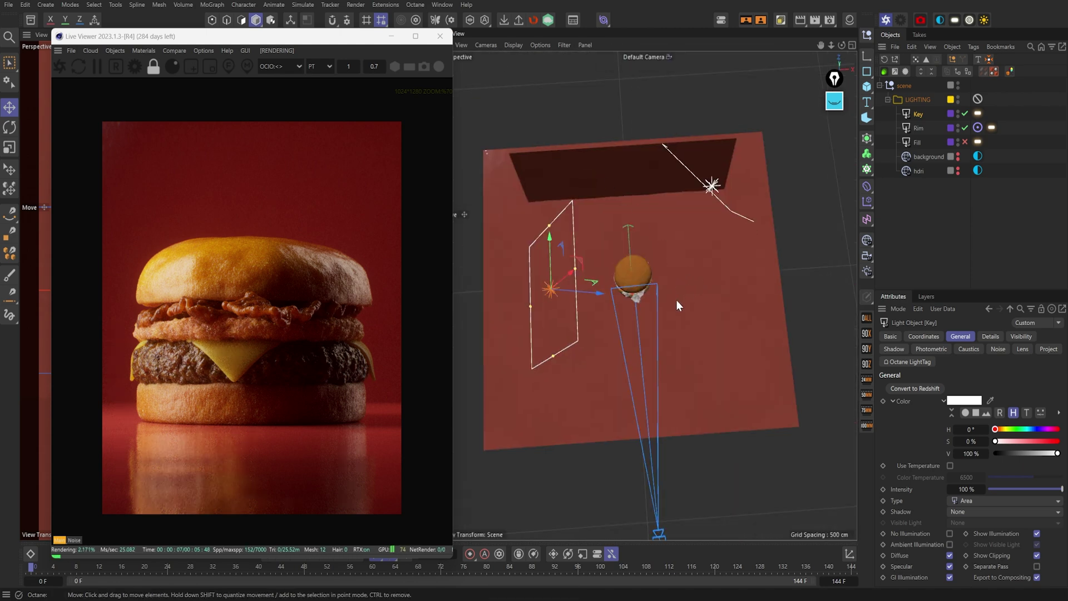
Move the Rim light forward from the backdrop, towards the burger's side opposite the Key light.
alt+drag(677, 302, 744, 239)
scroll(690, 259, up, 5)
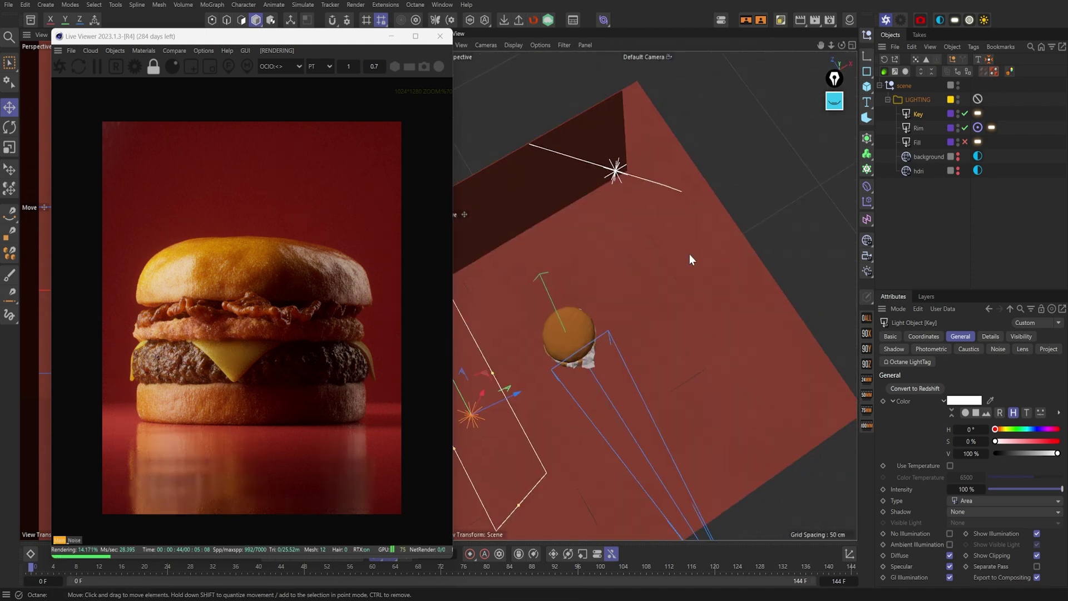
click(615, 171)
alt+drag(629, 331, 643, 279)
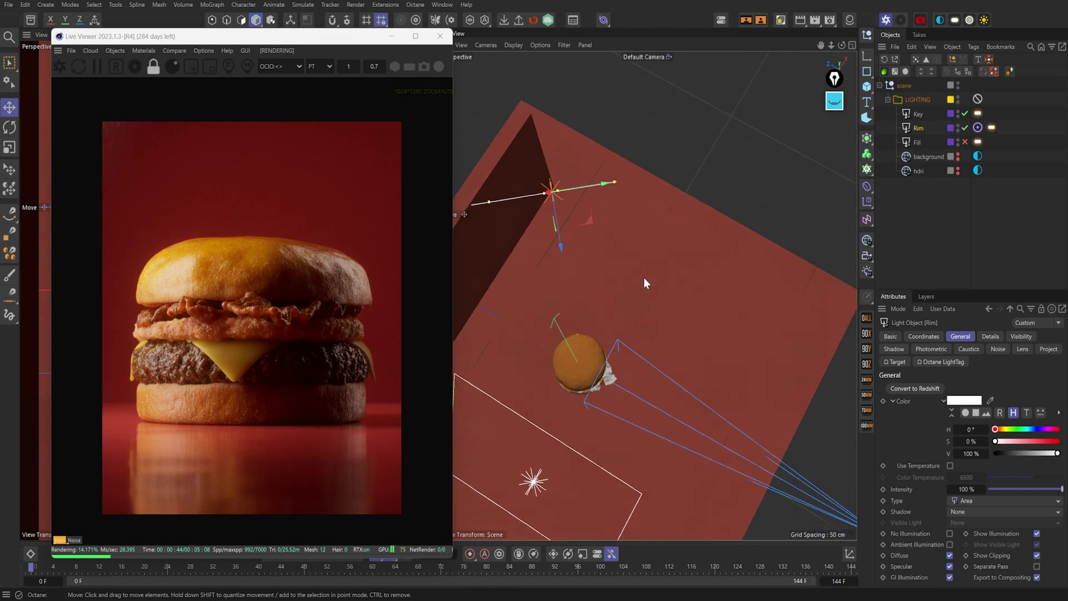
drag(590, 219, 661, 253)
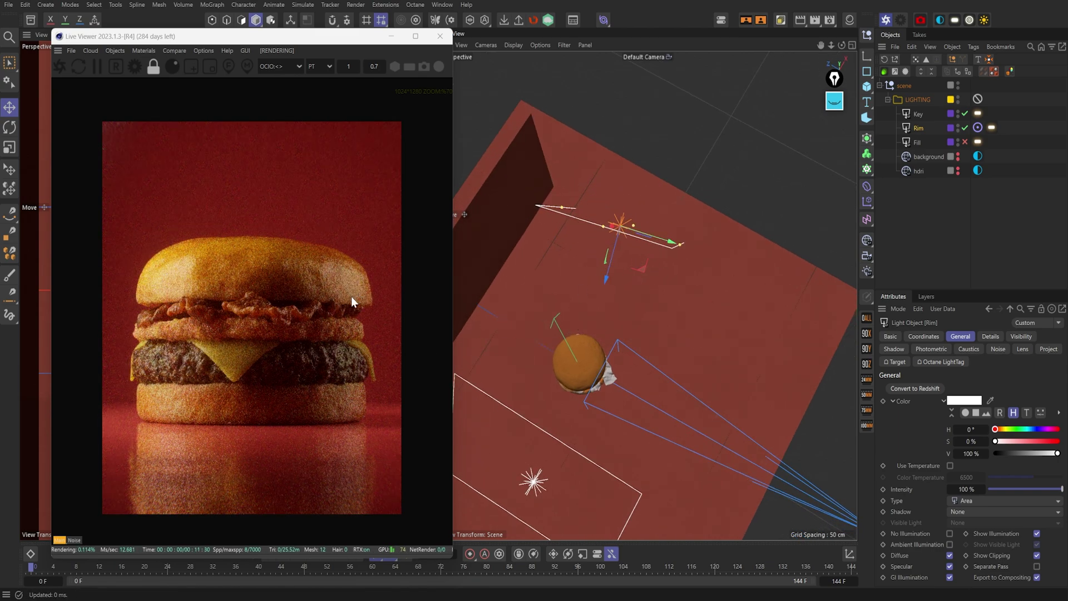
drag(643, 270, 661, 285)
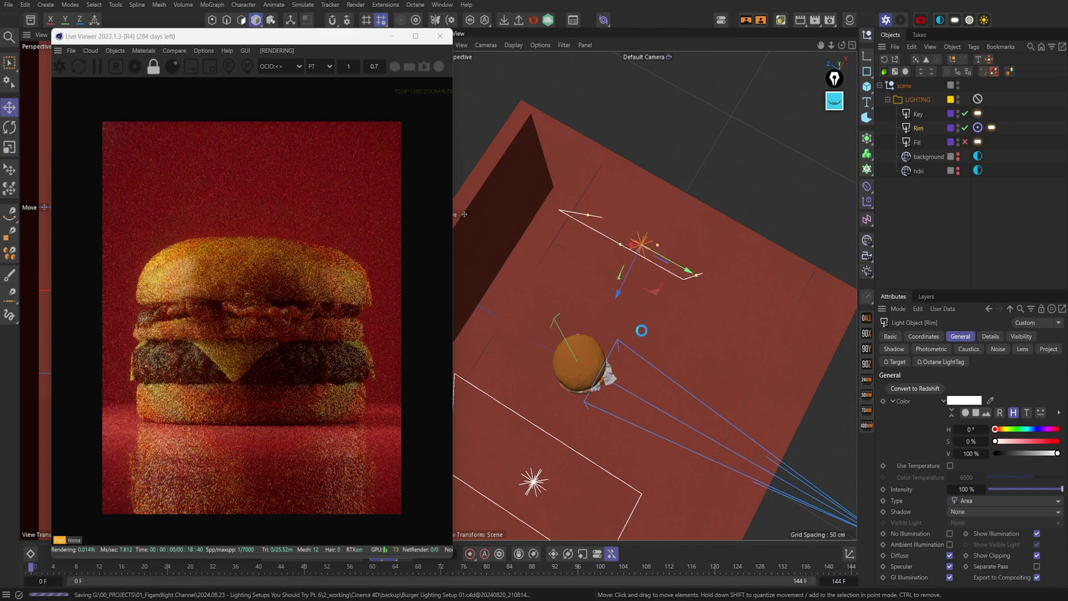
Move the Rim light back behind the burger, close to the backdrop.
alt+drag(631, 379, 732, 272)
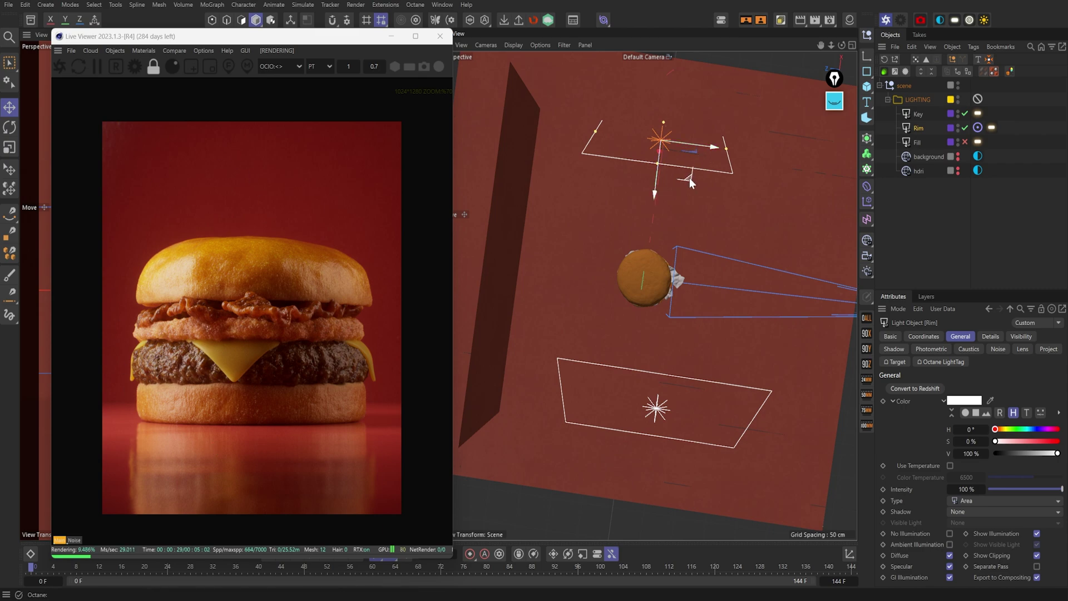
drag(689, 178, 580, 166)
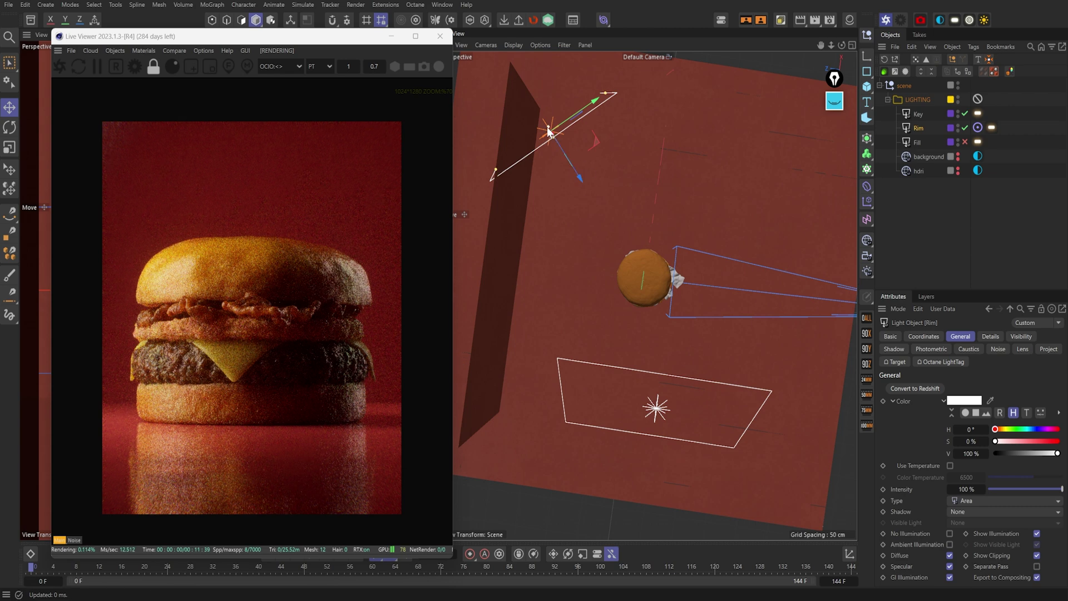
Sketch the angle between the Rim light, the burger and the camera in yellow, and dismiss the annotation.
alt+drag(690, 296, 708, 271)
click(836, 109)
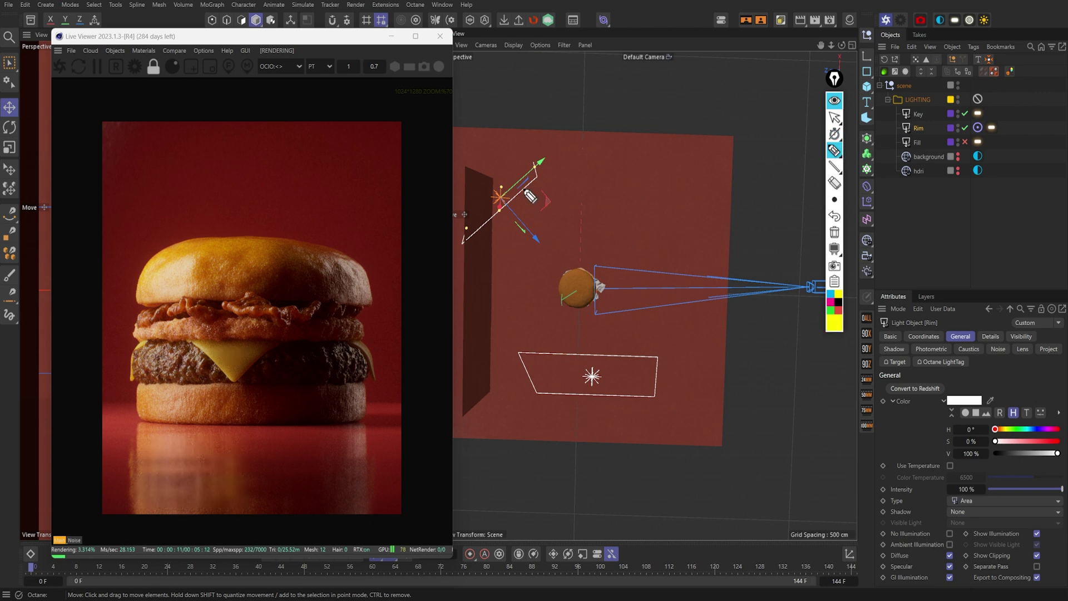
mouse_move(504, 205)
mouse_down()
mouse_move(569, 270)
mouse_move(606, 290)
mouse_move(810, 289)
mouse_up()
mouse_move(584, 282)
mouse_down()
mouse_move(609, 271)
mouse_move(645, 285)
mouse_up()
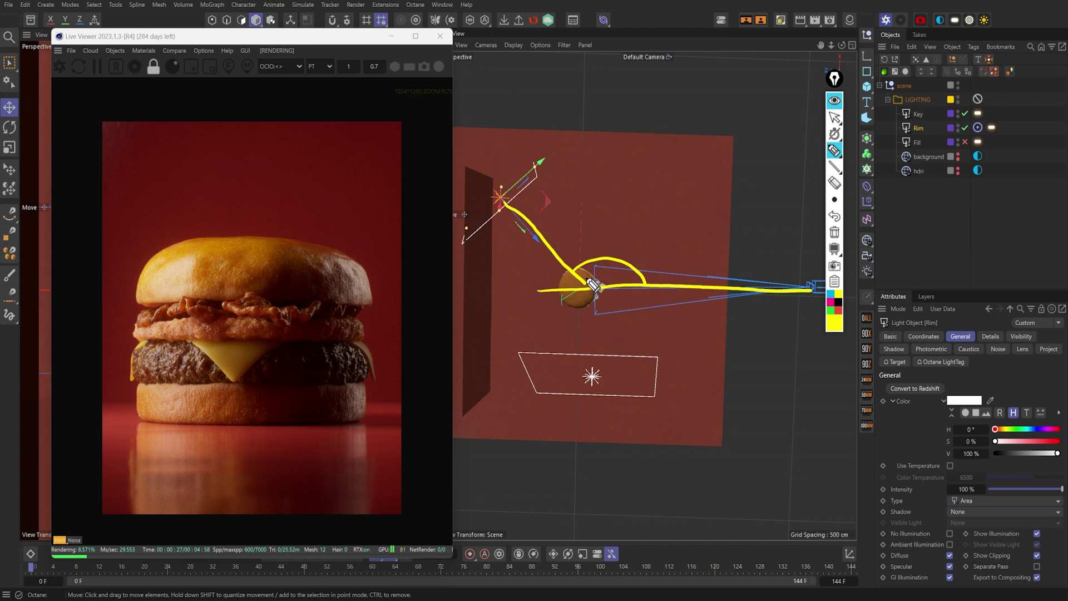
key(Escape)
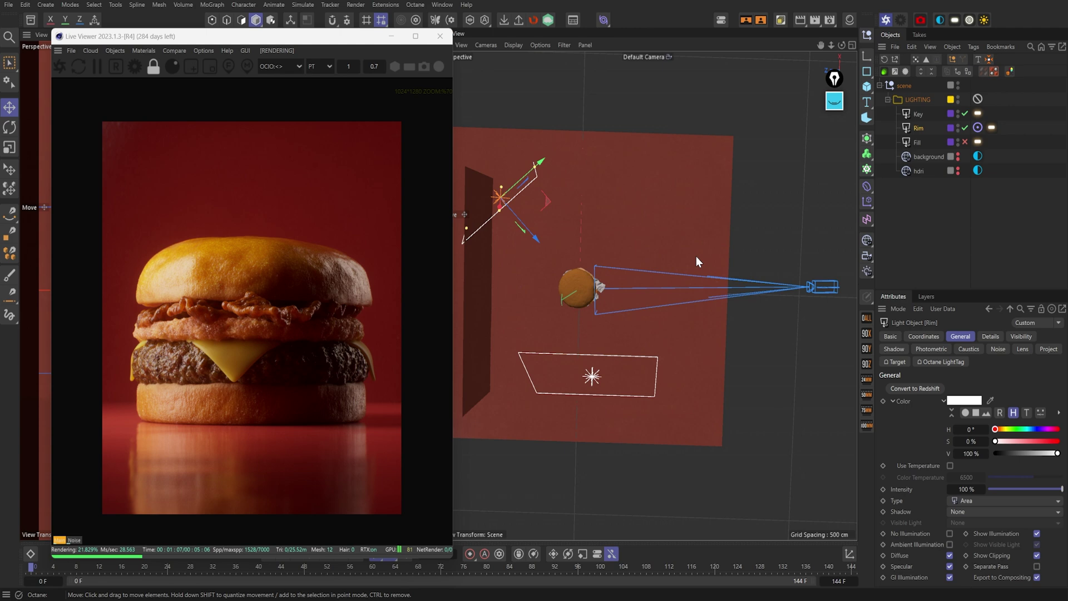
Enable the Fill light and bracket the area it lights on the rendered burger, clearing the marks.
click(965, 142)
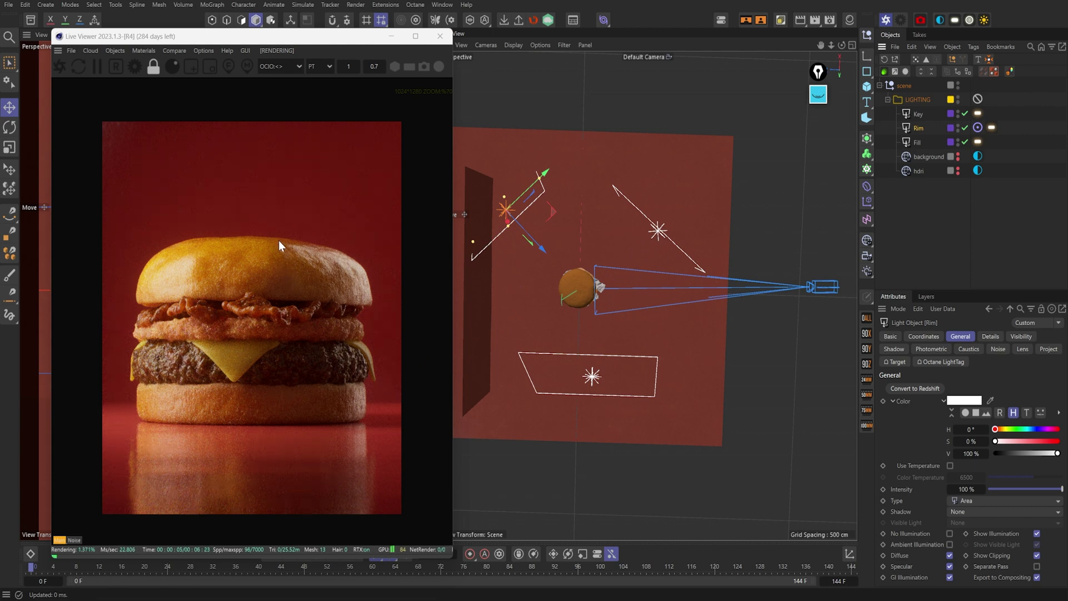
click(818, 95)
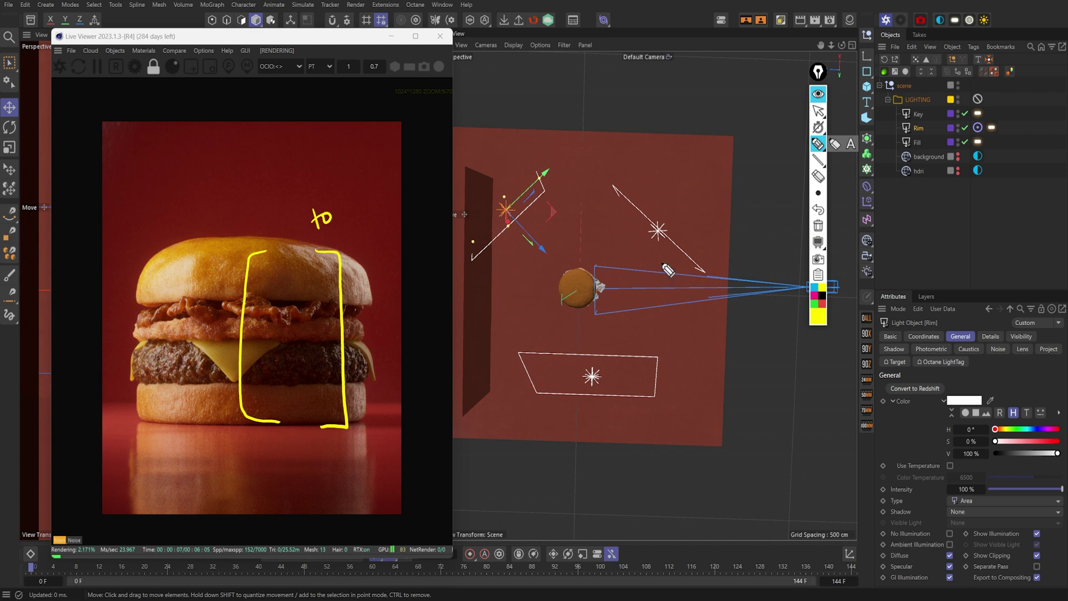
click(818, 225)
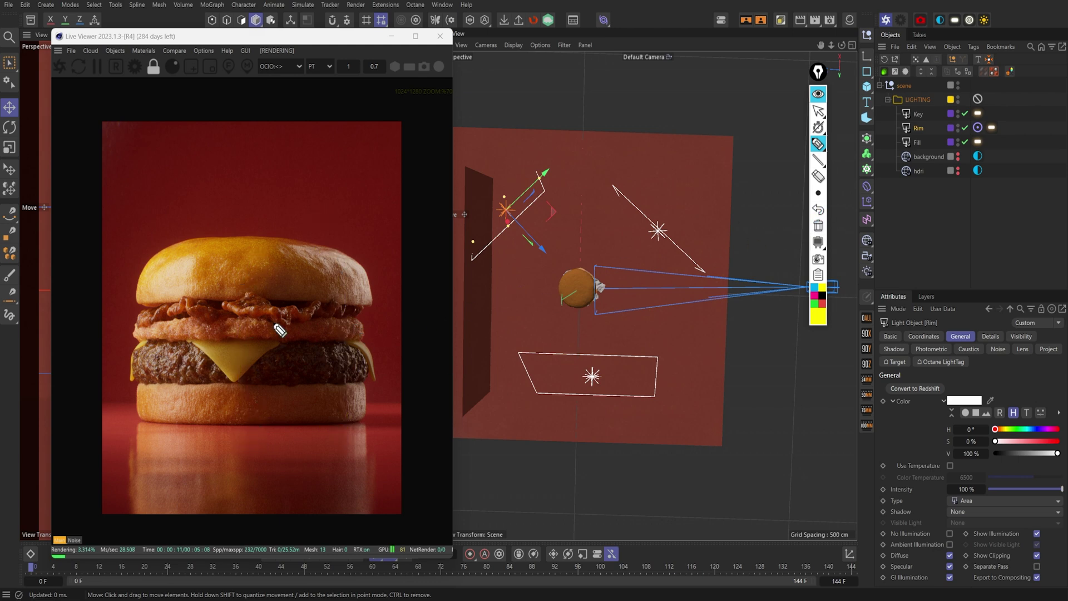
Bracket the fill-lit area of the burger again, erase the marks and toggle the Fill light.
drag(263, 243, 264, 443)
mouse_move(301, 246)
mouse_down()
mouse_move(352, 441)
mouse_move(301, 455)
mouse_up()
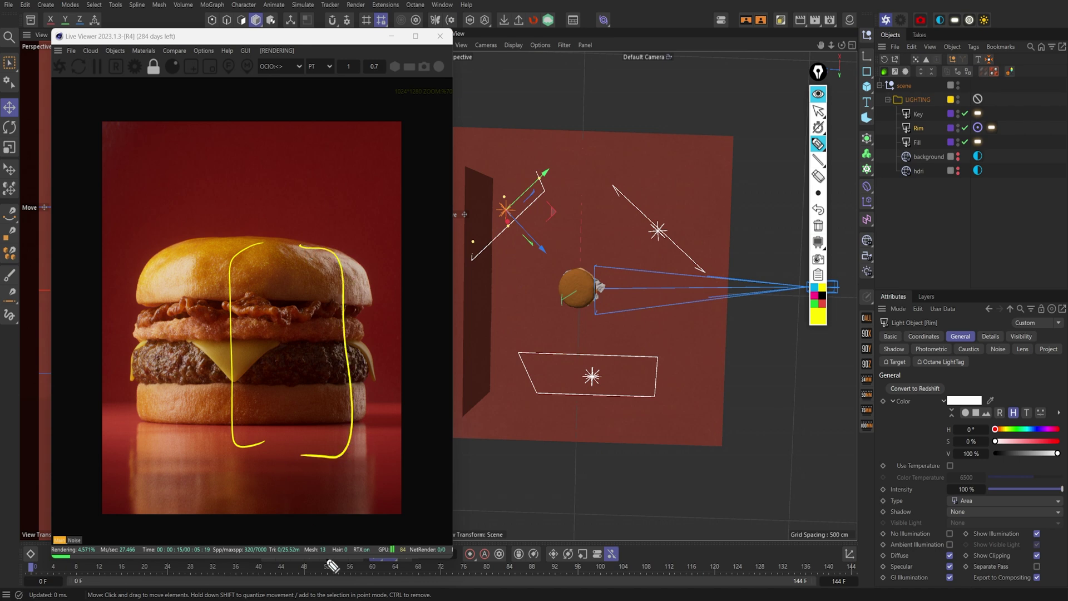
click(818, 228)
click(818, 111)
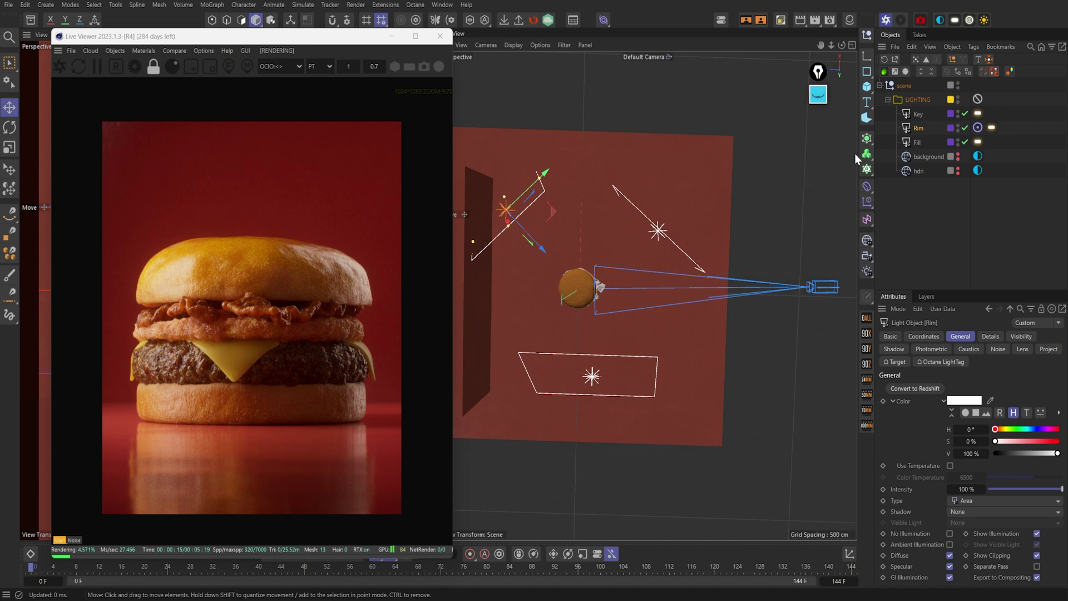
click(965, 142)
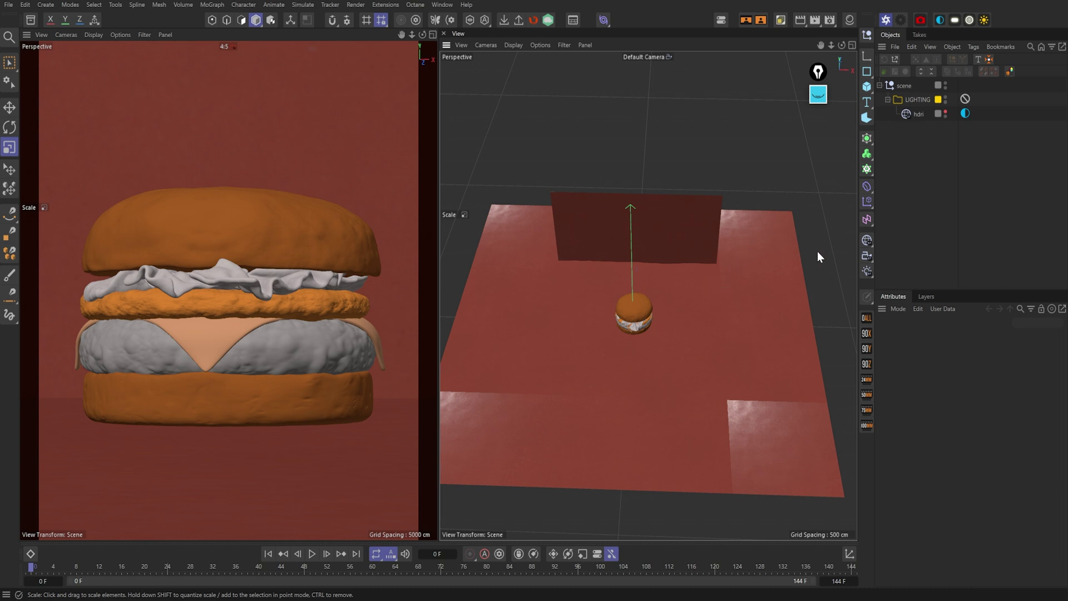
Add an Octane area light to the burger scene and select it.
click(954, 21)
click(916, 85)
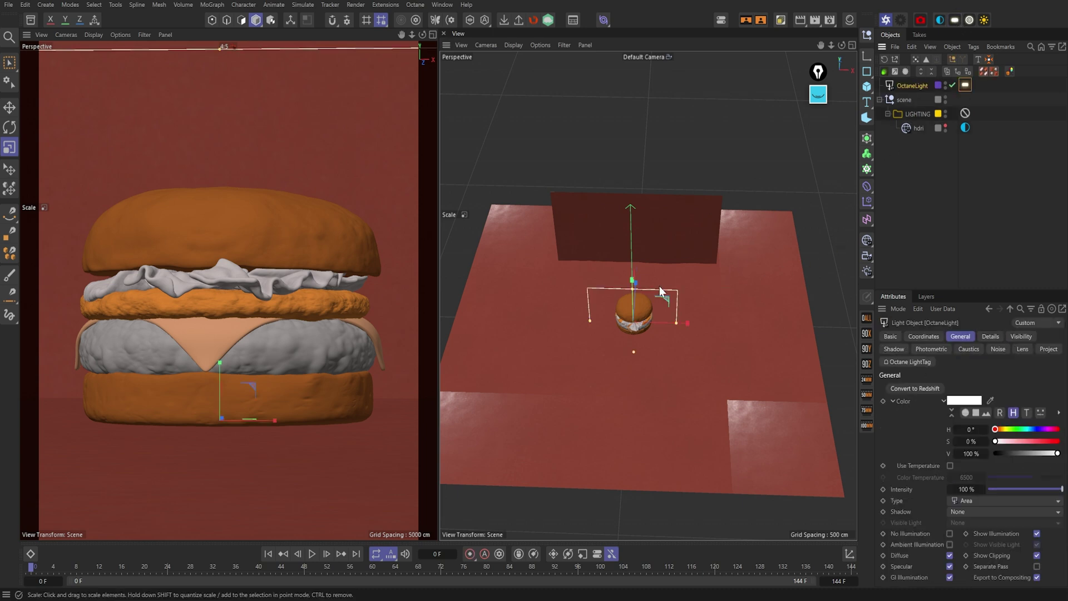
Delete the Octane area light from the burger scene.
key(e)
alt+drag(670, 305, 730, 267)
key(r)
click(916, 90)
key(Delete)
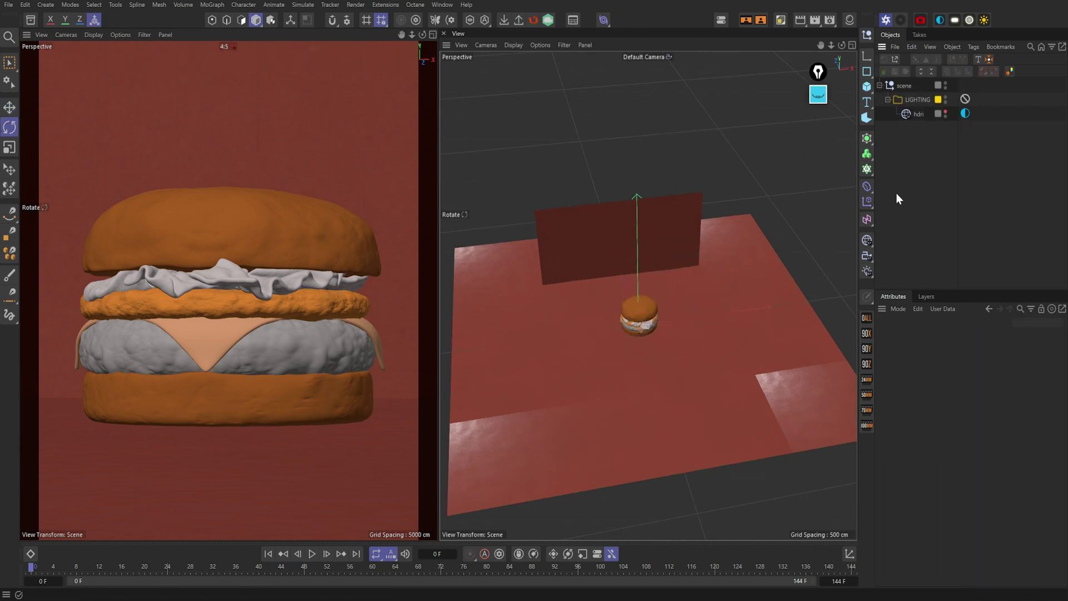
Inspect the hdri object's environment settings and open its image texture.
click(965, 113)
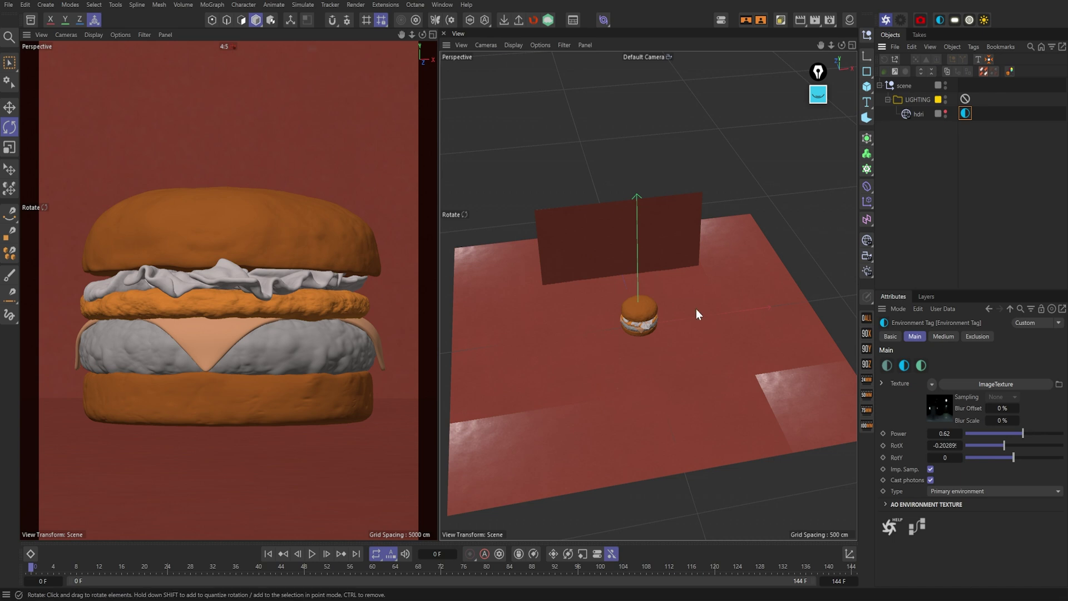
alt+drag(696, 309, 746, 248)
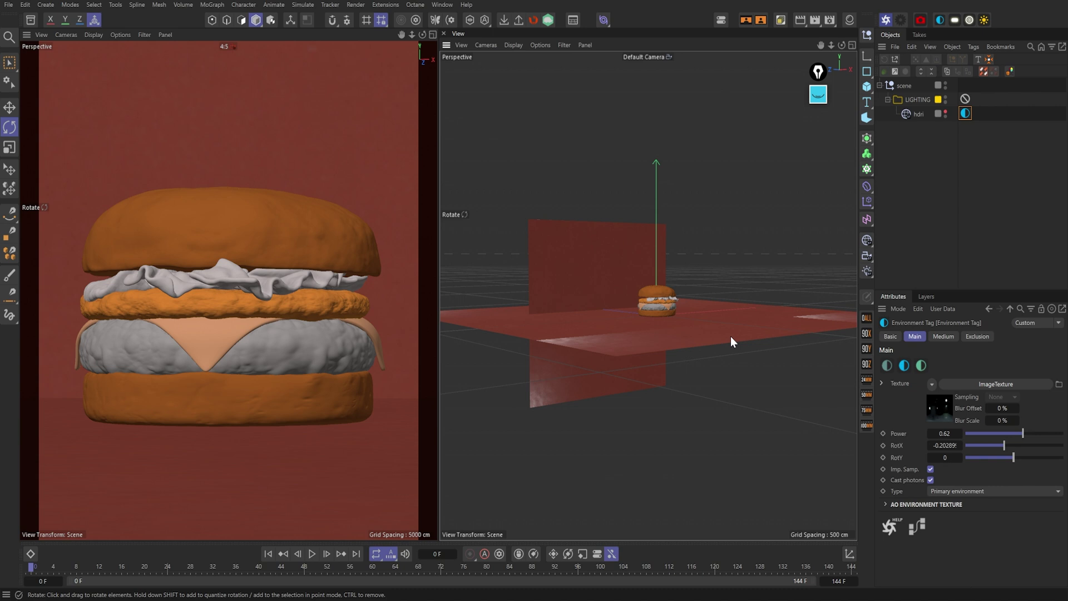
click(996, 384)
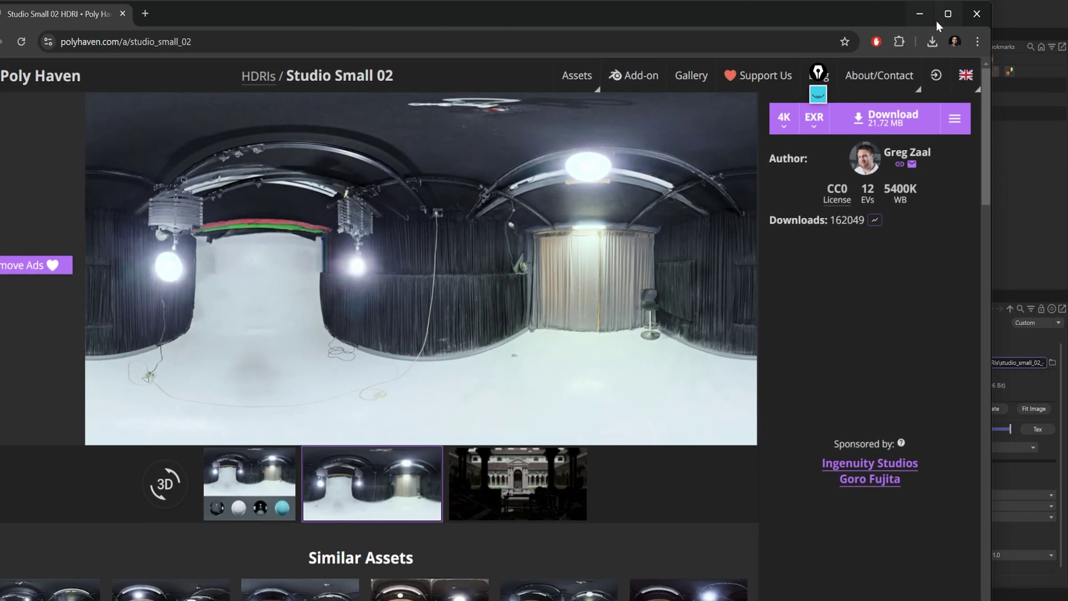
Switch to the Poly Haven site in the browser and browse its HDRI library, including the Skies category.
click(937, 21)
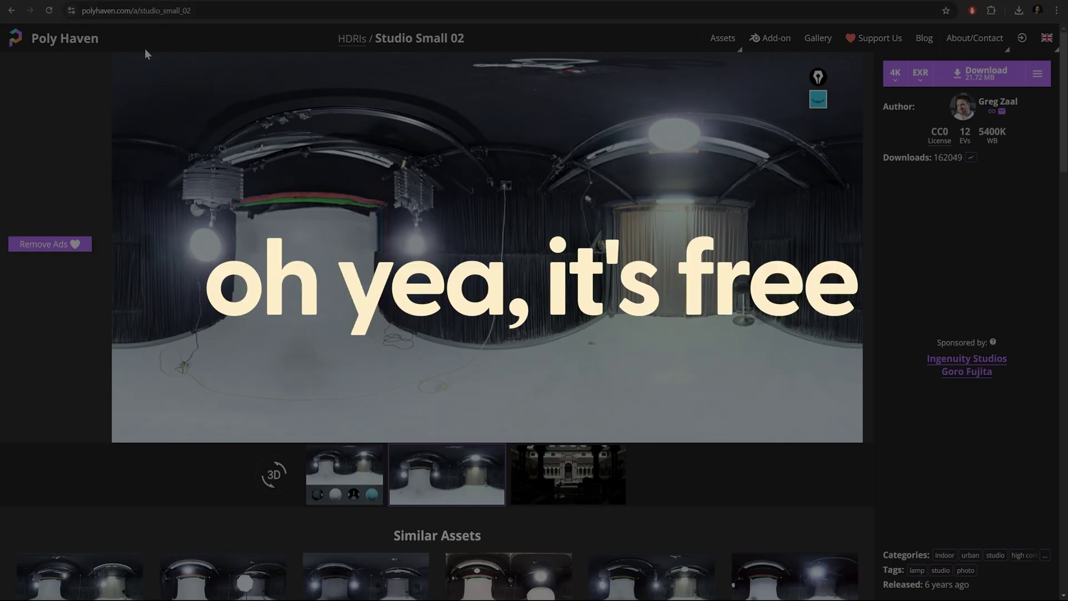
right_click(70, 37)
click(64, 38)
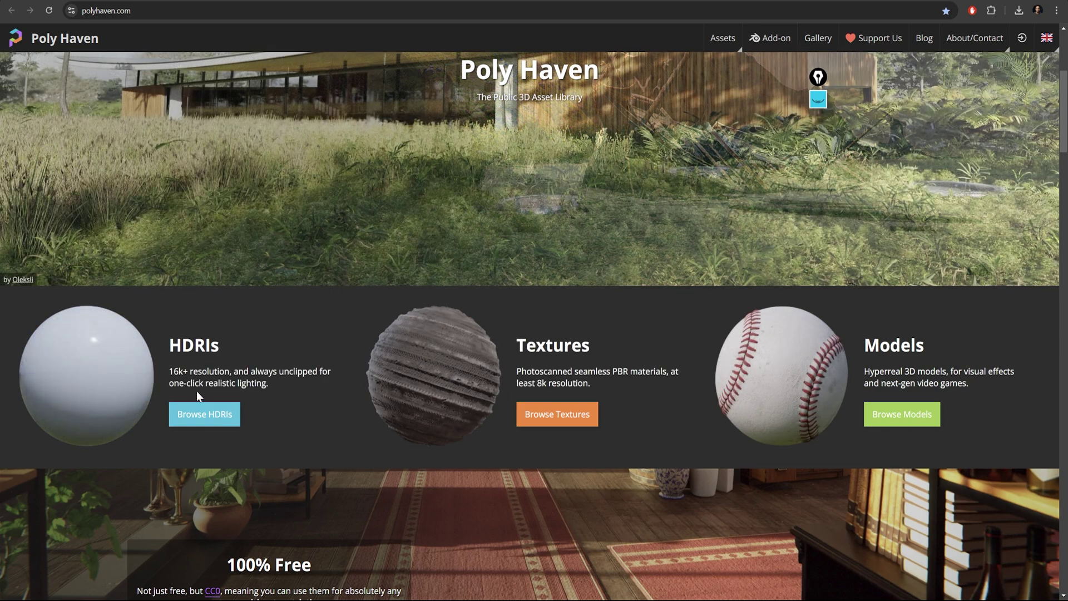
click(216, 419)
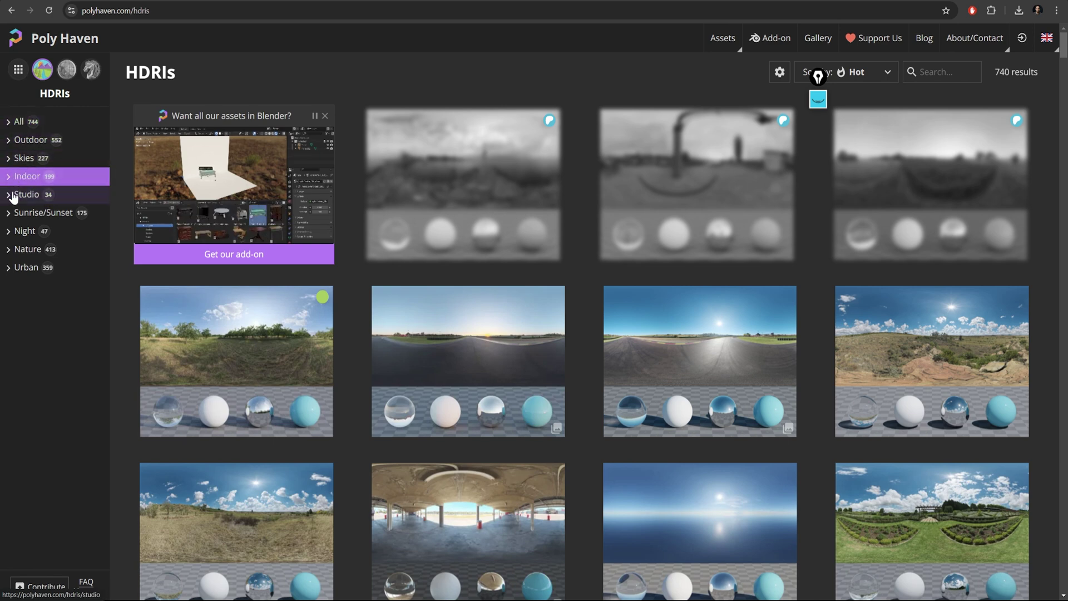
click(9, 160)
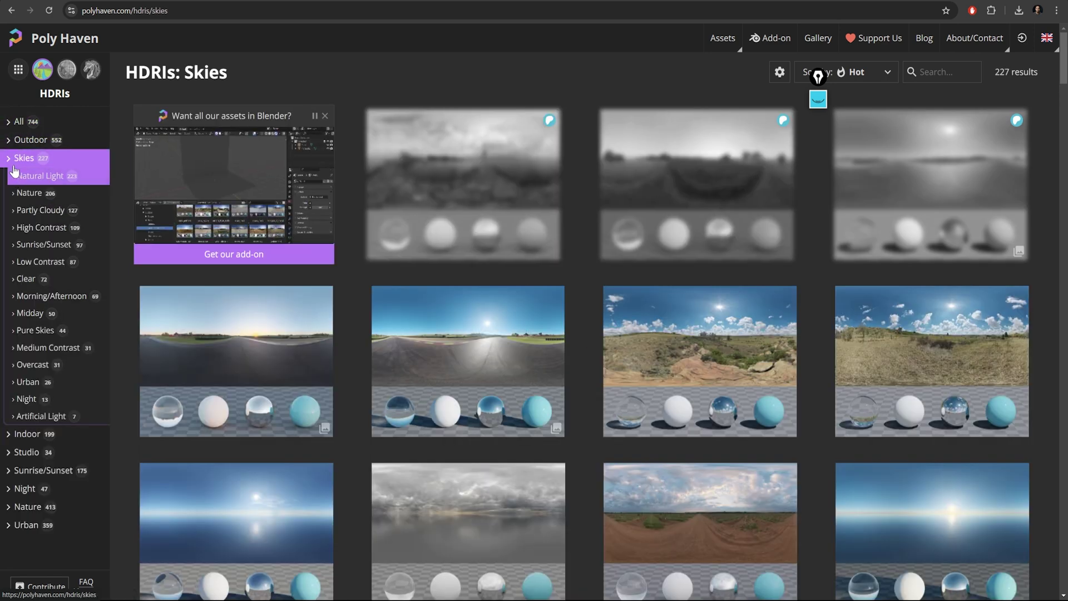
scroll(568, 317, down, 8)
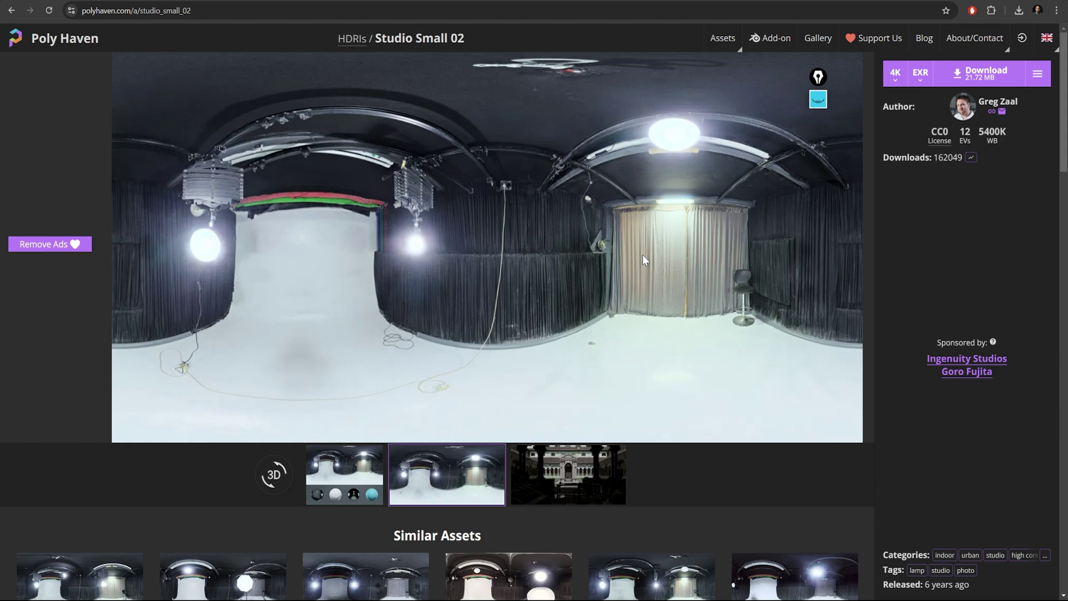
Circle the three lamps in the Studio Small 02 HDRI in yellow and draw arrows for the top and side light directions.
click(818, 100)
mouse_move(819, 152)
mouse_move(691, 99)
mouse_down()
mouse_move(635, 129)
mouse_move(713, 171)
mouse_move(673, 95)
mouse_up()
mouse_move(507, 171)
mouse_down()
mouse_move(508, 244)
mouse_move(525, 229)
mouse_up()
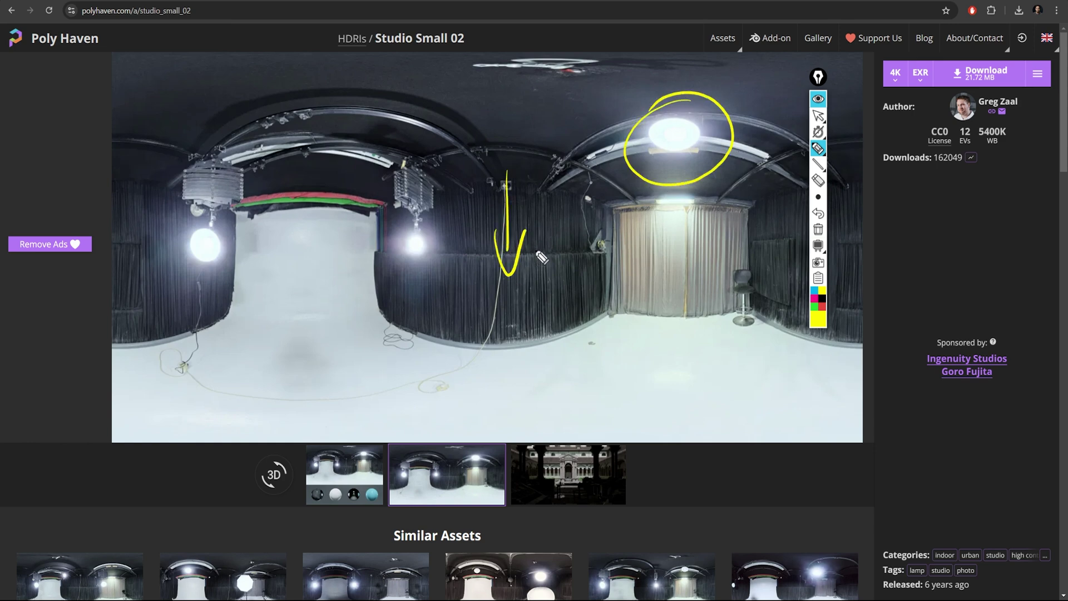
mouse_move(428, 218)
mouse_down()
mouse_move(435, 245)
mouse_move(423, 217)
mouse_up()
mouse_move(201, 211)
mouse_down()
mouse_move(205, 272)
mouse_move(234, 257)
mouse_up()
drag(353, 322, 433, 333)
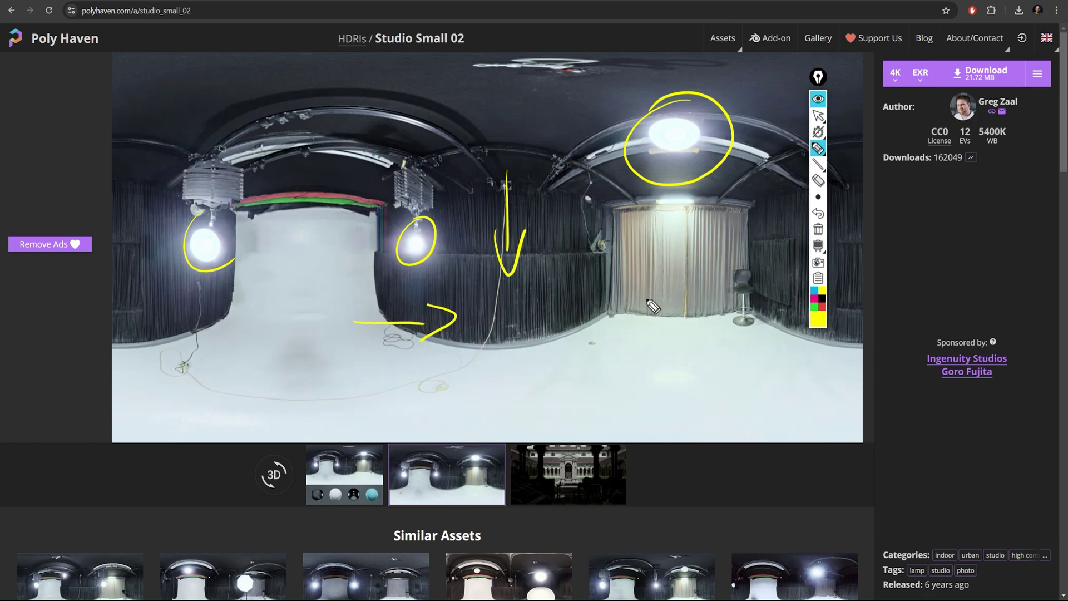
mouse_move(651, 302)
mouse_down()
mouse_move(585, 313)
mouse_move(601, 300)
mouse_move(612, 320)
mouse_up()
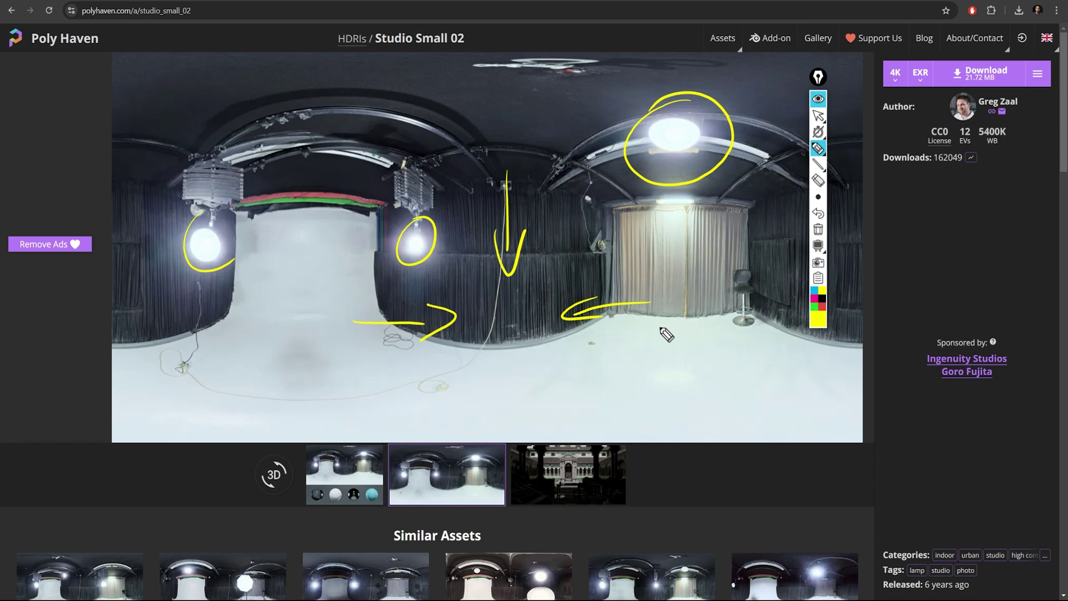
Switch back to Cinema 4D and mark the HDRI-lit burger render with a circled bun highlight and arrows from above and both sides.
key(alt+Tab)
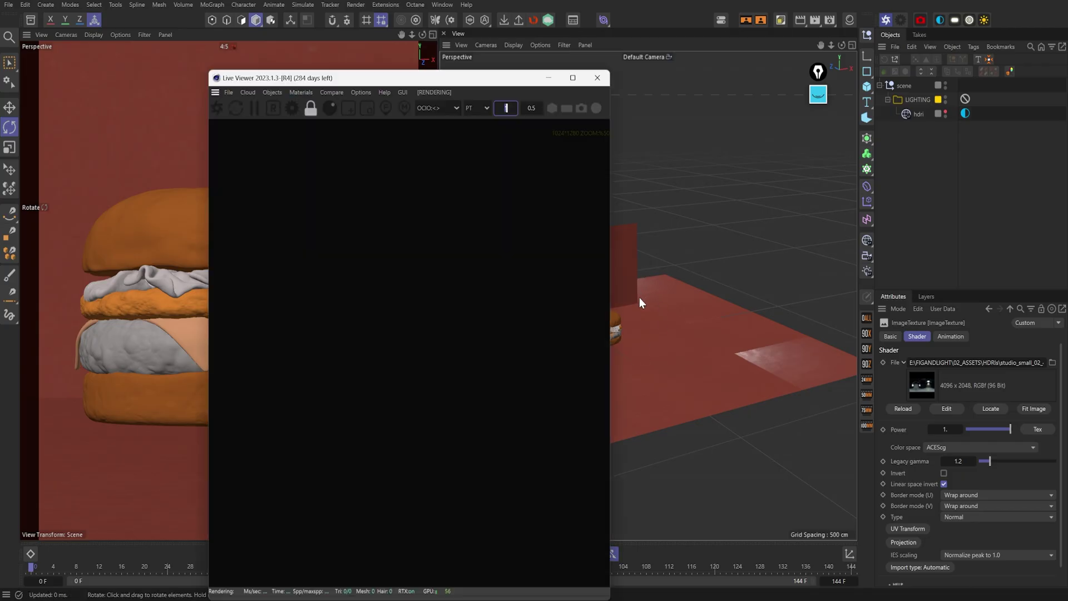
drag(411, 73, 251, 31)
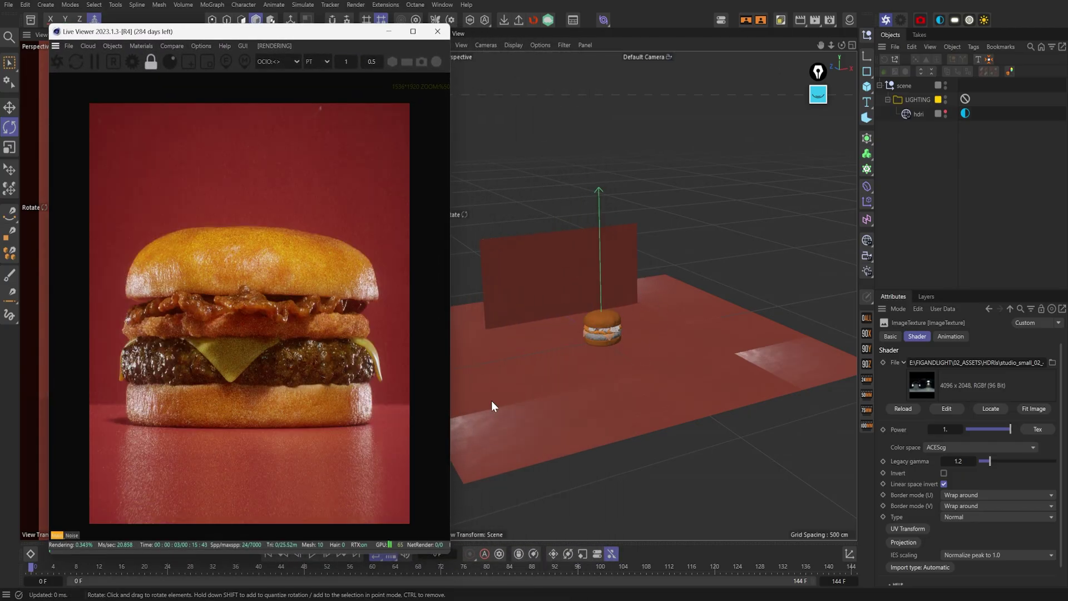
click(819, 95)
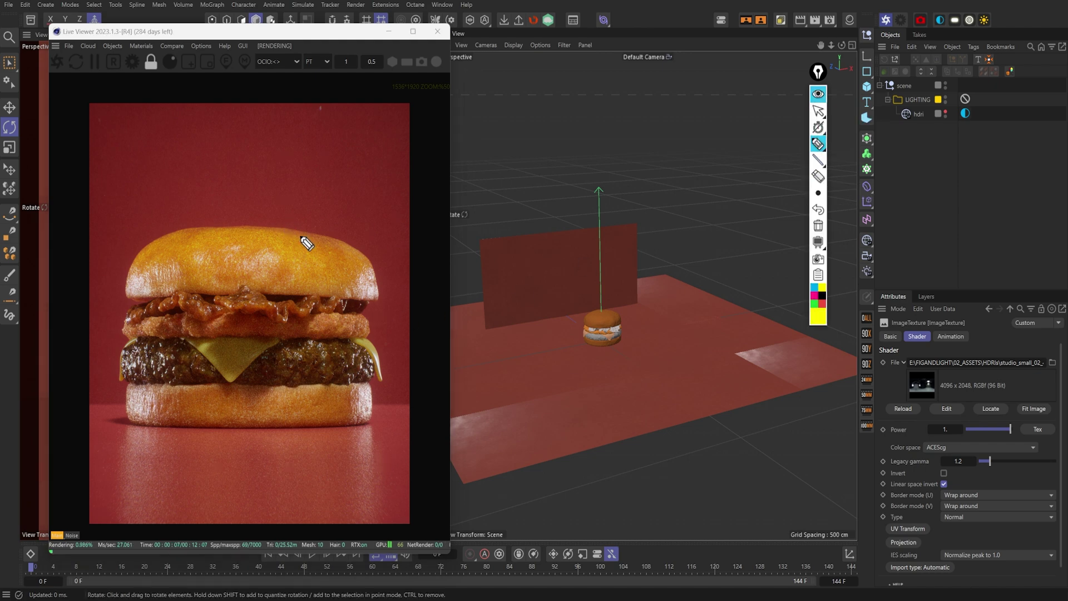
mouse_move(267, 245)
mouse_down()
mouse_move(236, 238)
mouse_move(222, 271)
mouse_move(245, 287)
mouse_move(282, 285)
mouse_move(291, 253)
mouse_move(267, 234)
mouse_up()
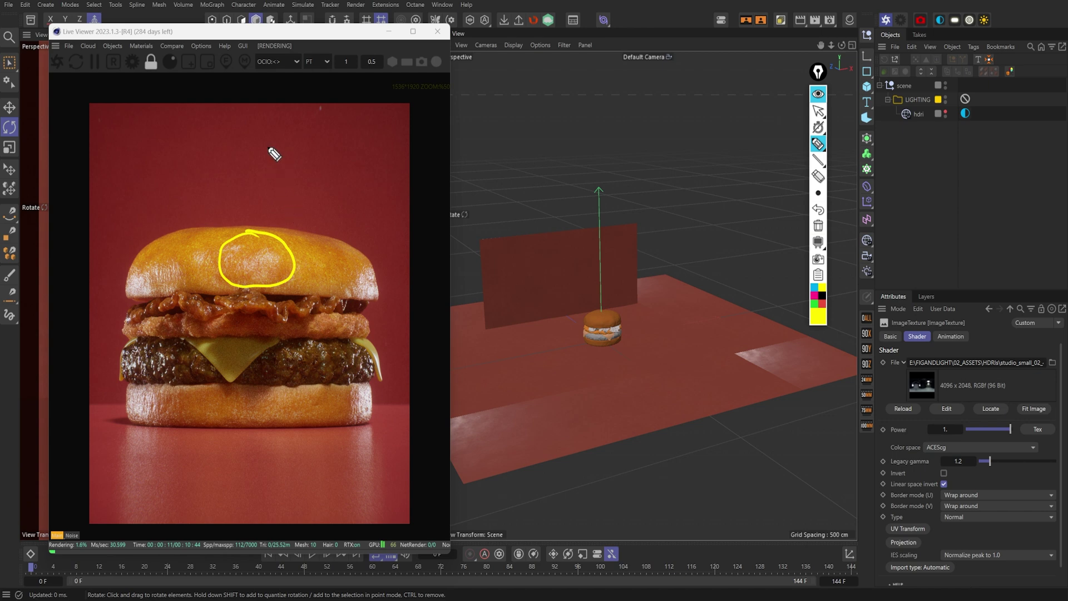
drag(258, 128, 254, 220)
drag(245, 177, 271, 192)
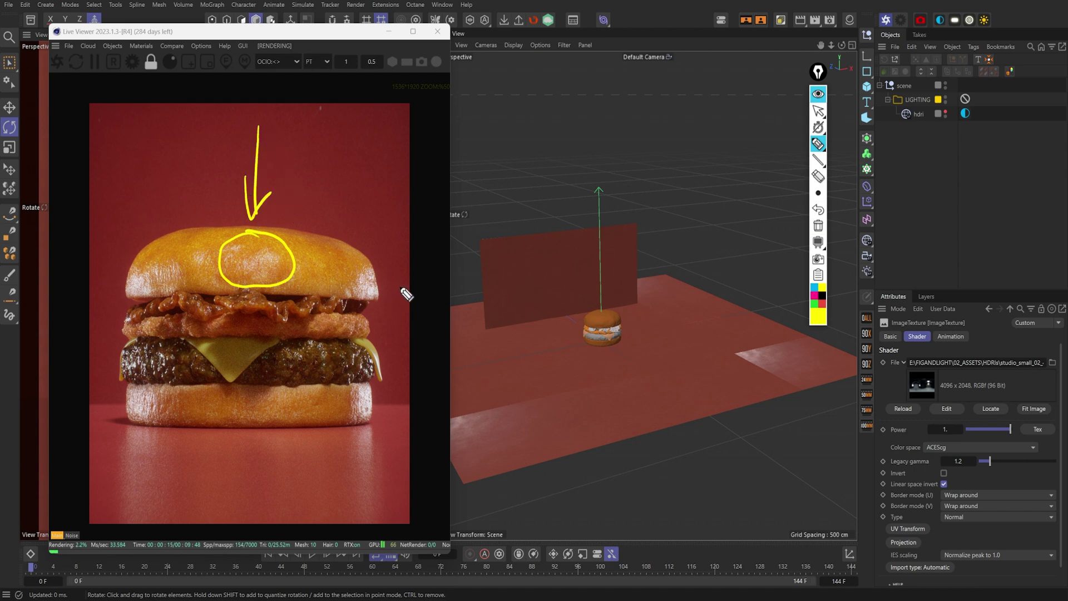
mouse_move(432, 241)
mouse_down()
mouse_move(406, 277)
mouse_move(406, 258)
mouse_move(413, 285)
mouse_up()
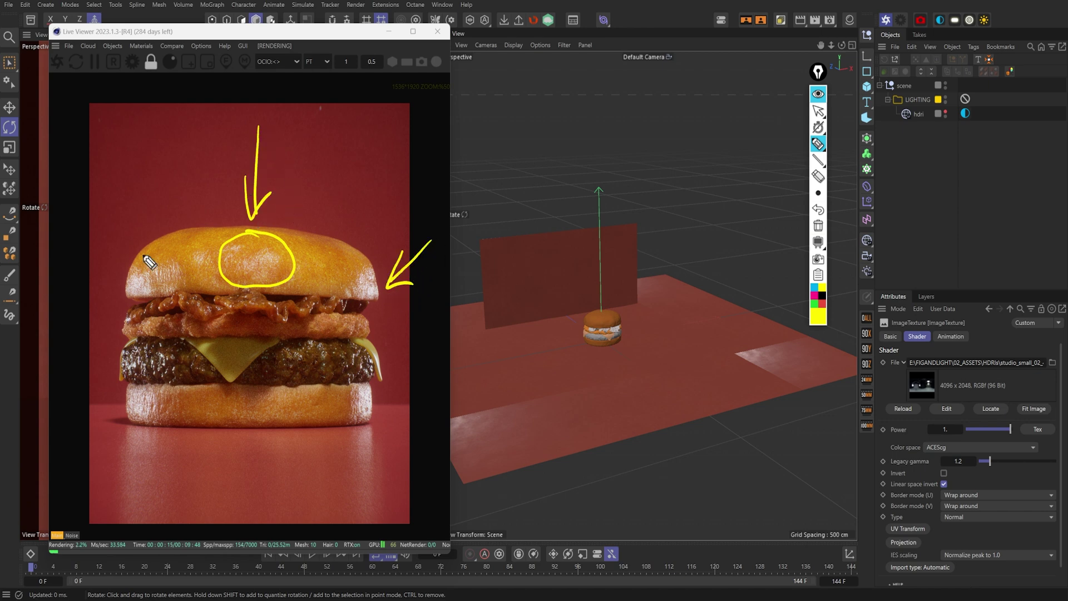
mouse_move(114, 231)
mouse_down()
mouse_move(139, 274)
mouse_move(126, 274)
mouse_up()
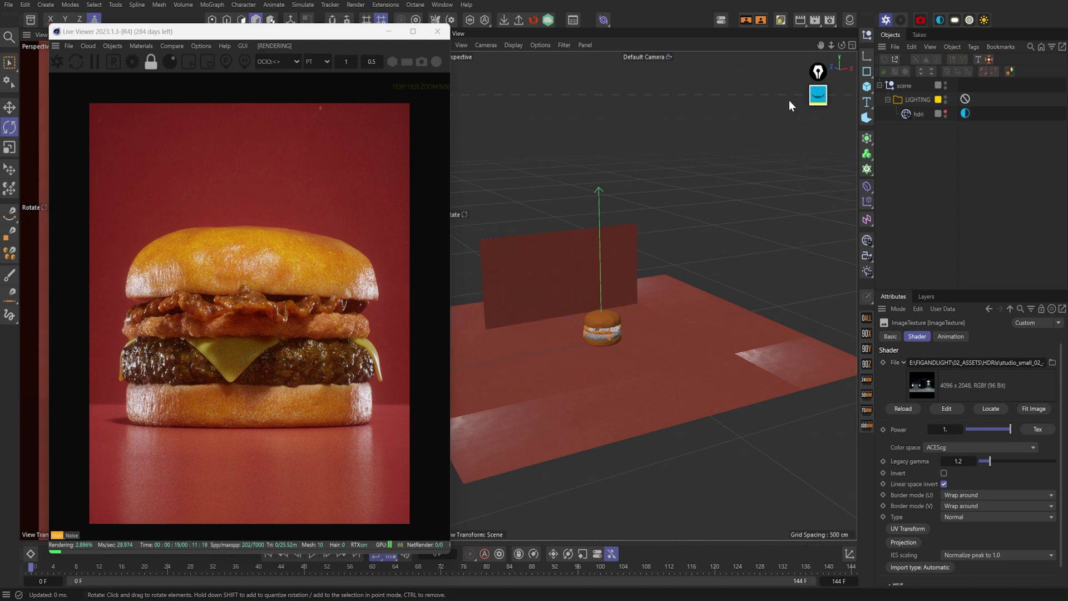
Place the Live Viewer beside the scene view, examine the HDRI's studio lamps around the burger, and return to the 4:5 camera.
drag(341, 38, 685, 144)
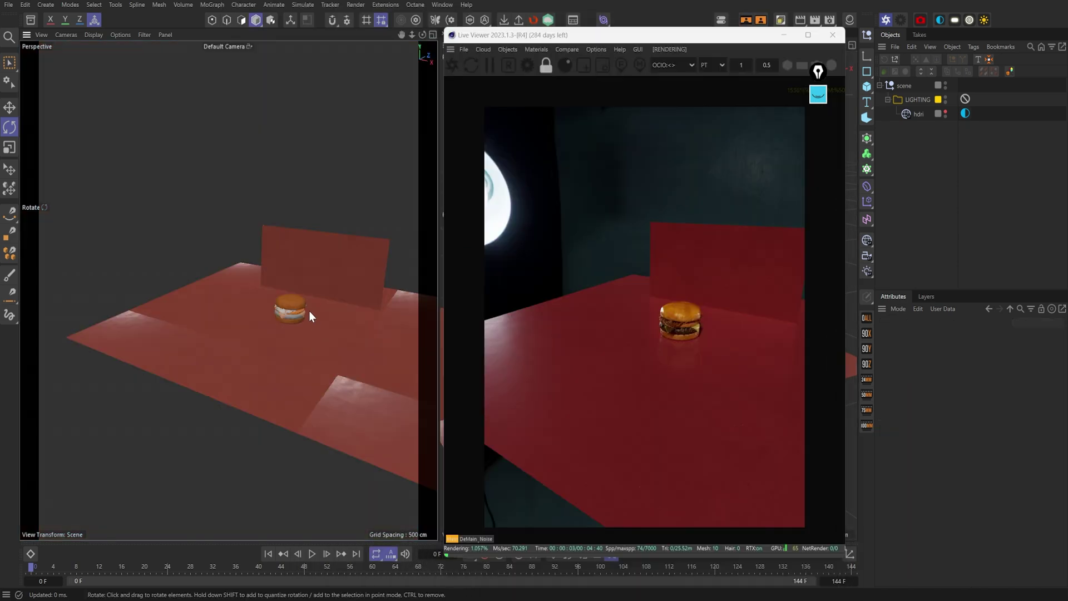
alt+drag(309, 310, 276, 272)
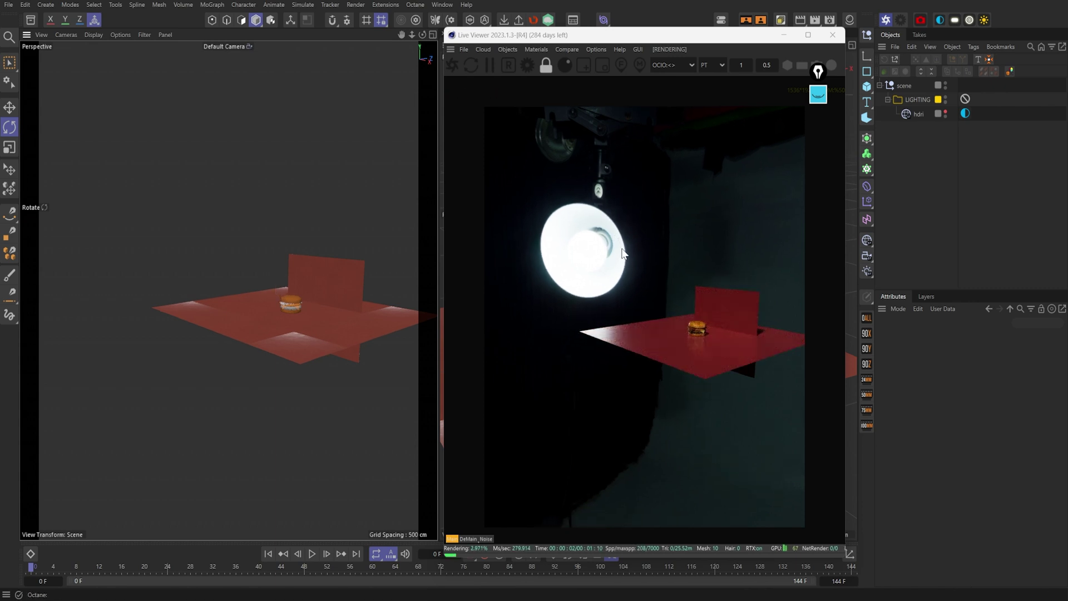
alt+drag(287, 307, 417, 293)
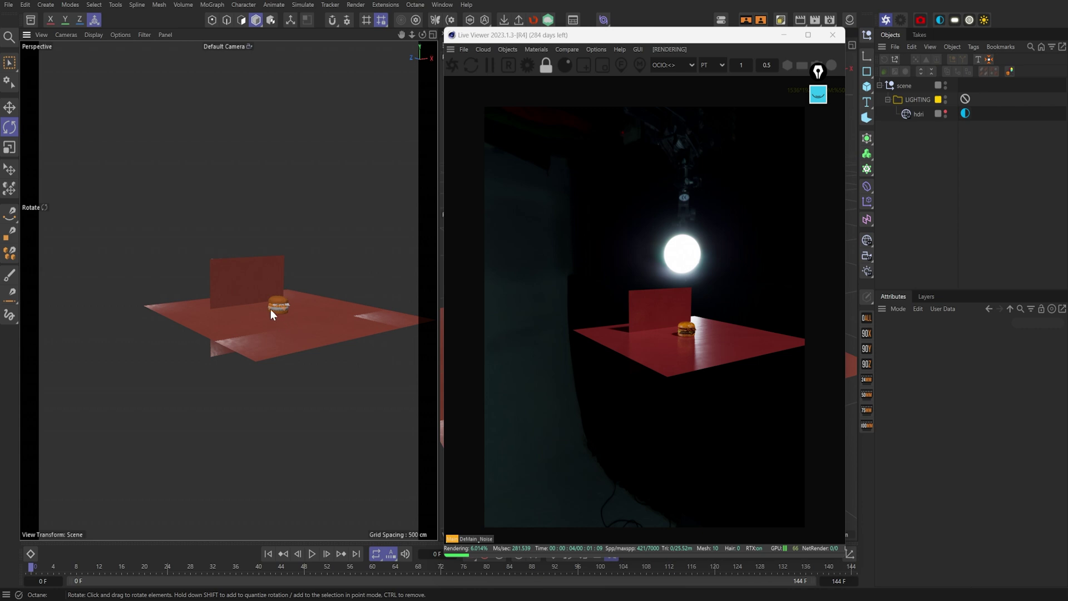
alt+drag(287, 310, 370, 309)
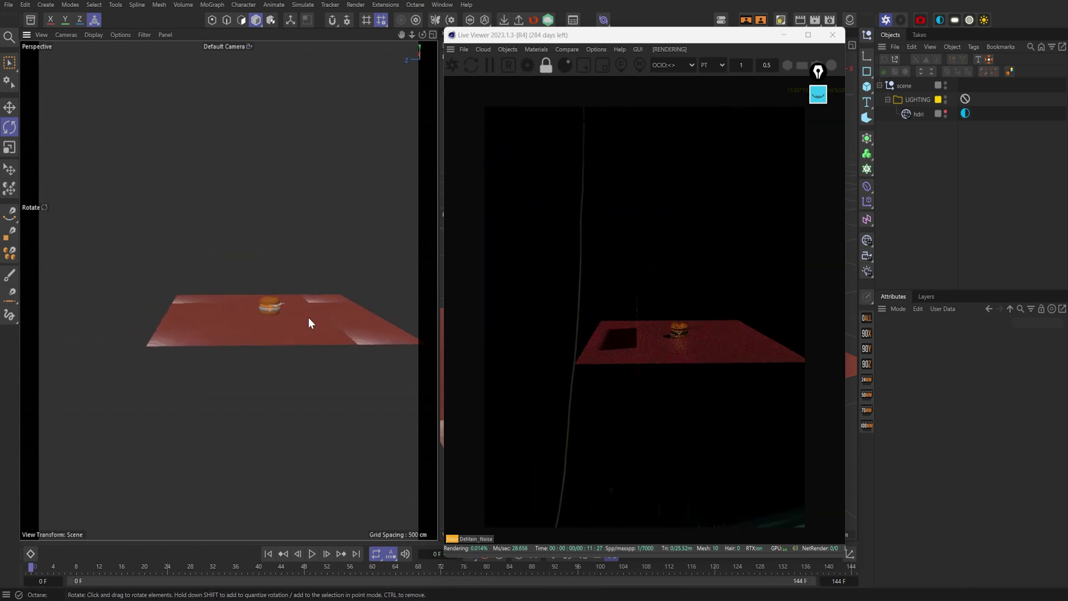
alt+drag(310, 322, 349, 303)
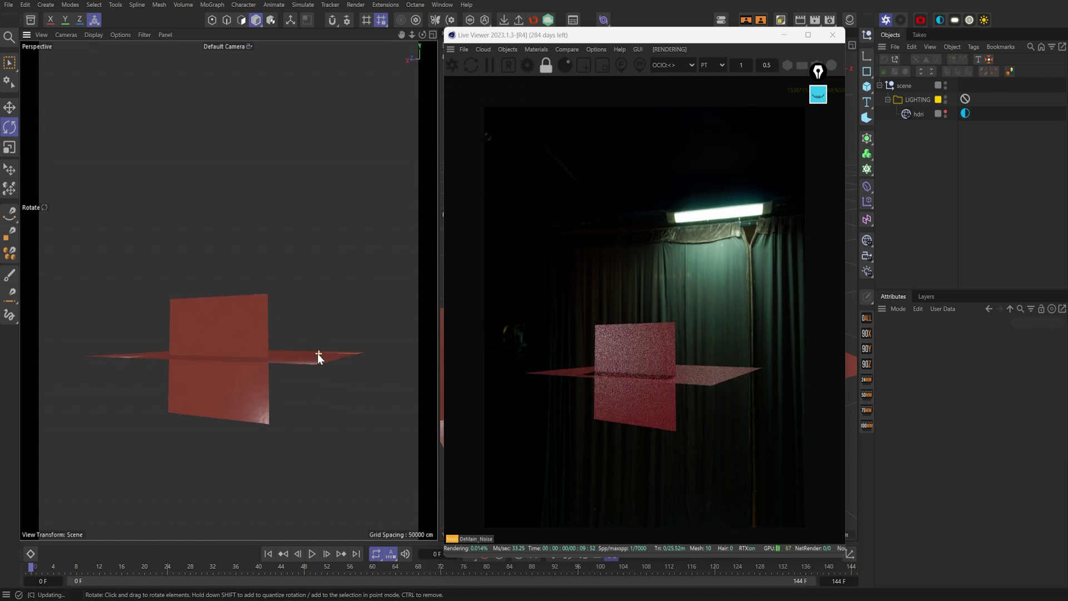
mouse_move(322, 352)
alt+mouse_down()
mouse_move(323, 313)
mouse_move(315, 351)
alt+mouse_up()
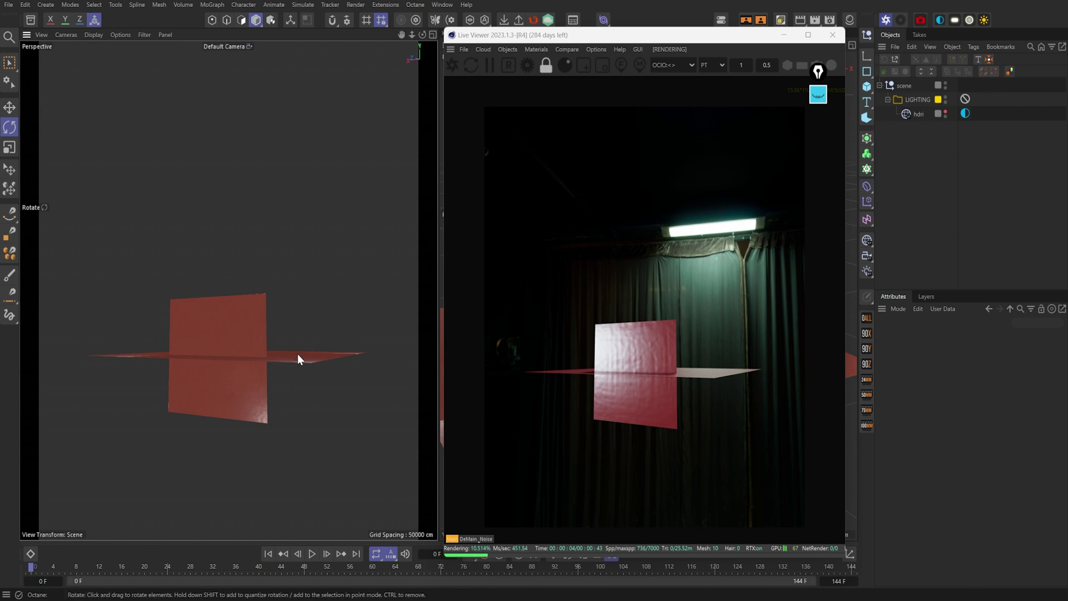
alt+drag(297, 353, 319, 320)
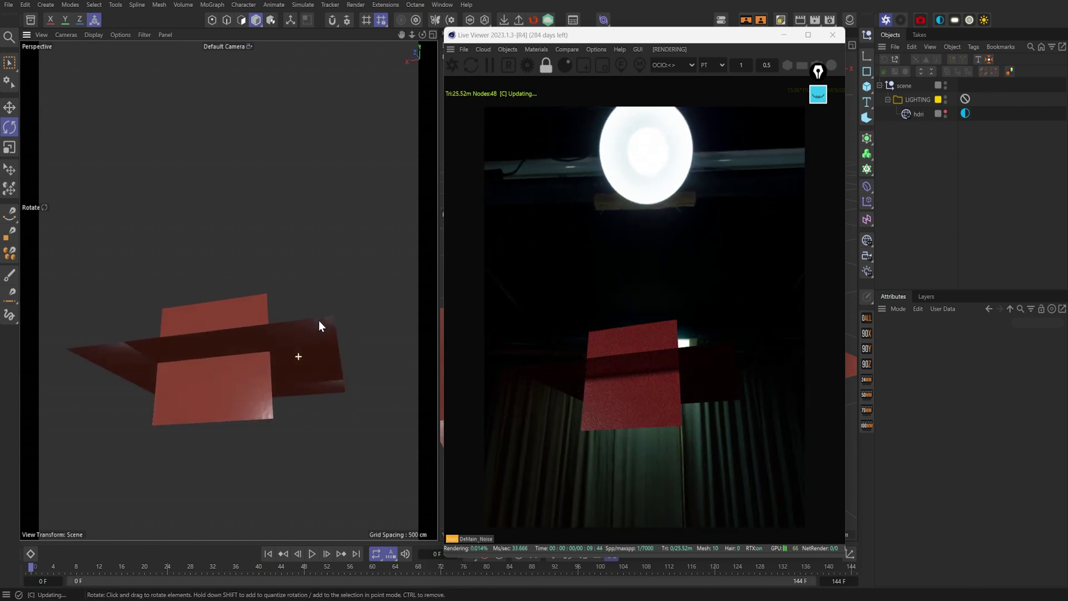
click(246, 42)
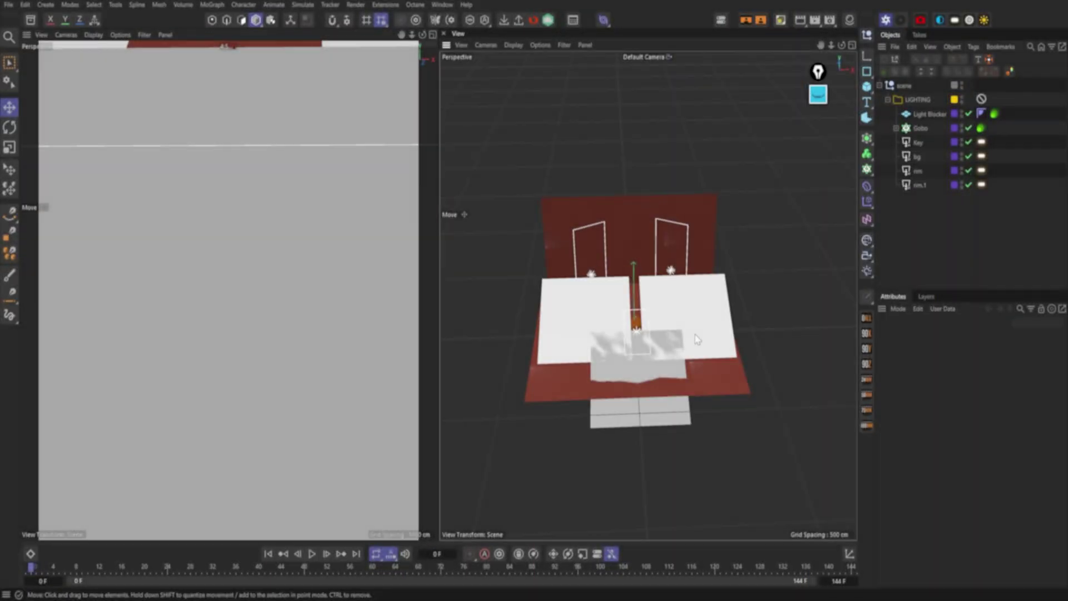
Examine the layout of the key, background and rim lights with the gobo and light blocker, and open a black annotation board.
alt+drag(697, 340, 678, 360)
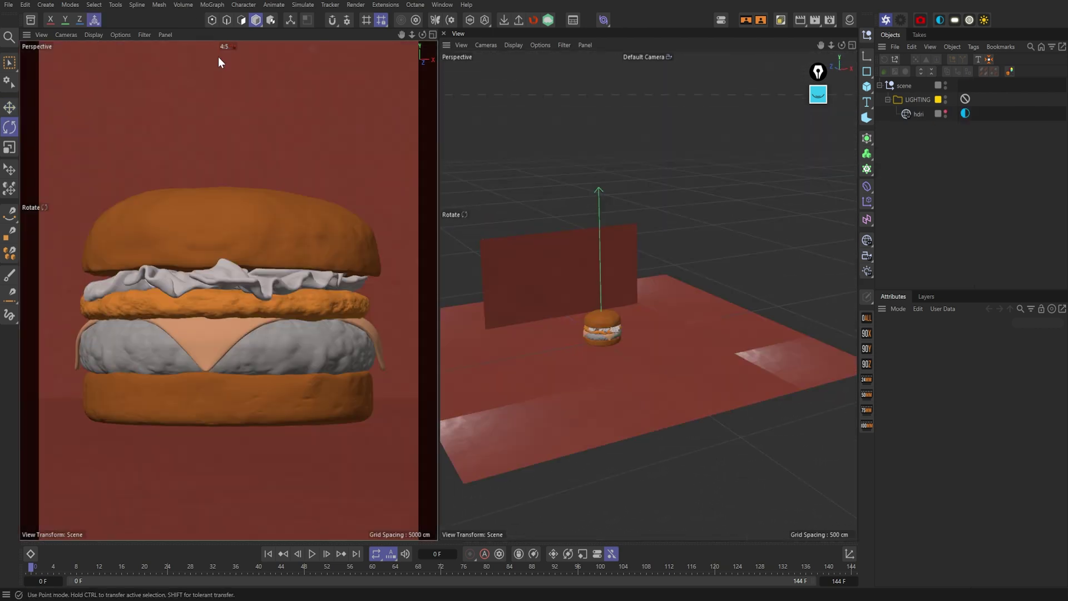
alt+drag(647, 359, 646, 359)
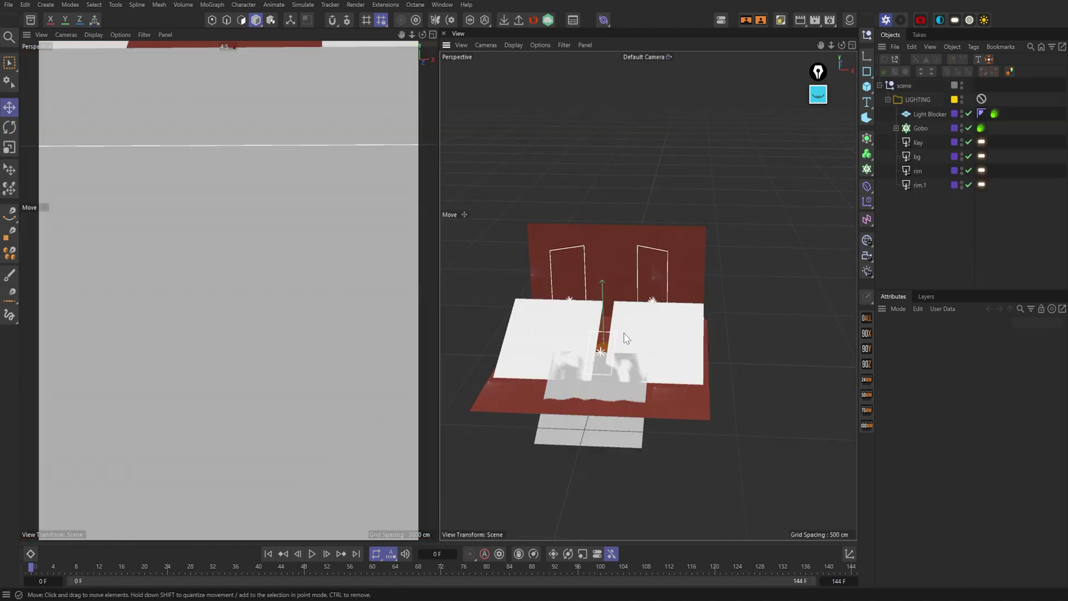
alt+middle_drag(627, 338, 617, 328)
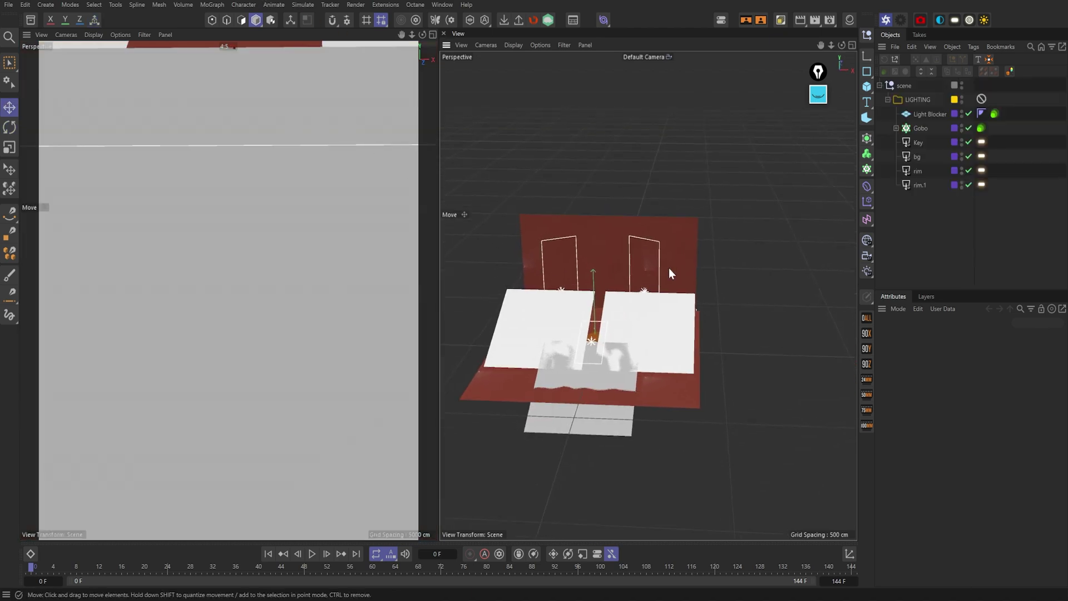
click(819, 96)
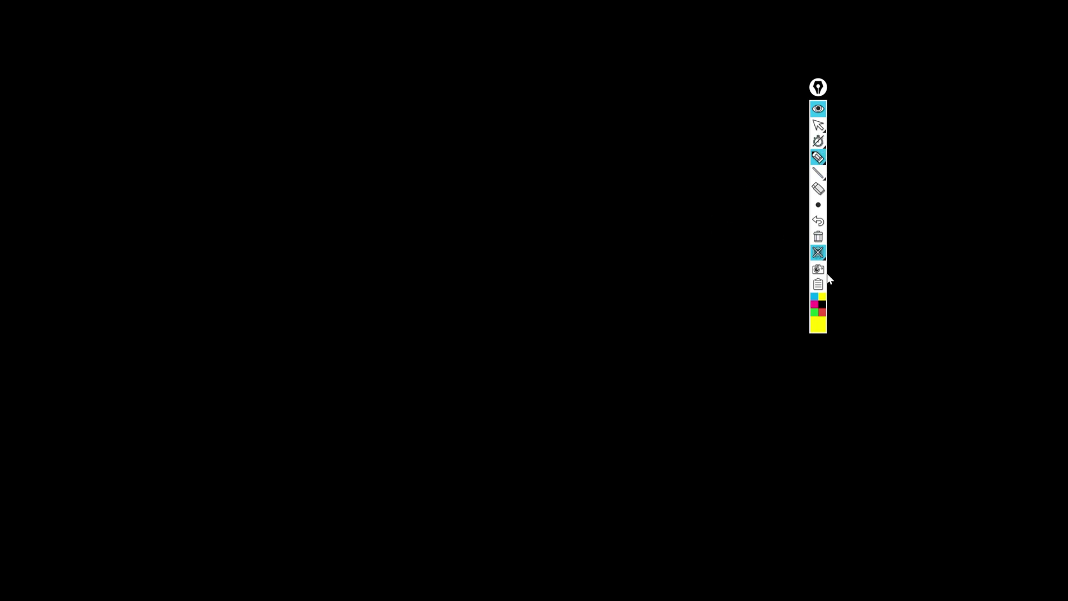
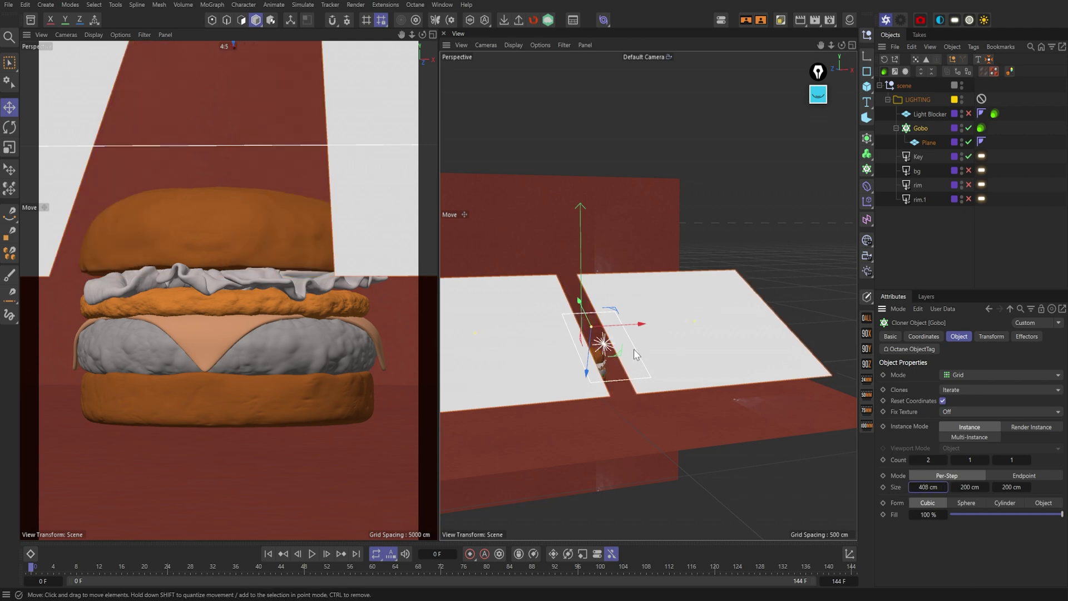
Select the Key light under the gobo planes and start a live Octane render of the scene.
alt+drag(611, 350, 629, 409)
click(632, 410)
alt+drag(713, 344, 696, 307)
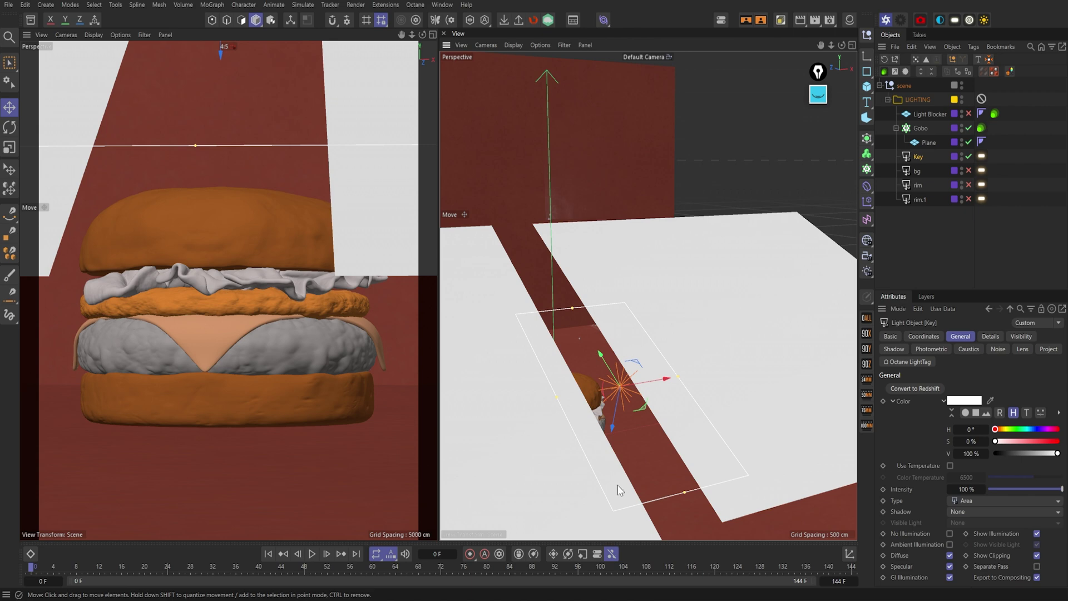
alt+drag(621, 490, 703, 331)
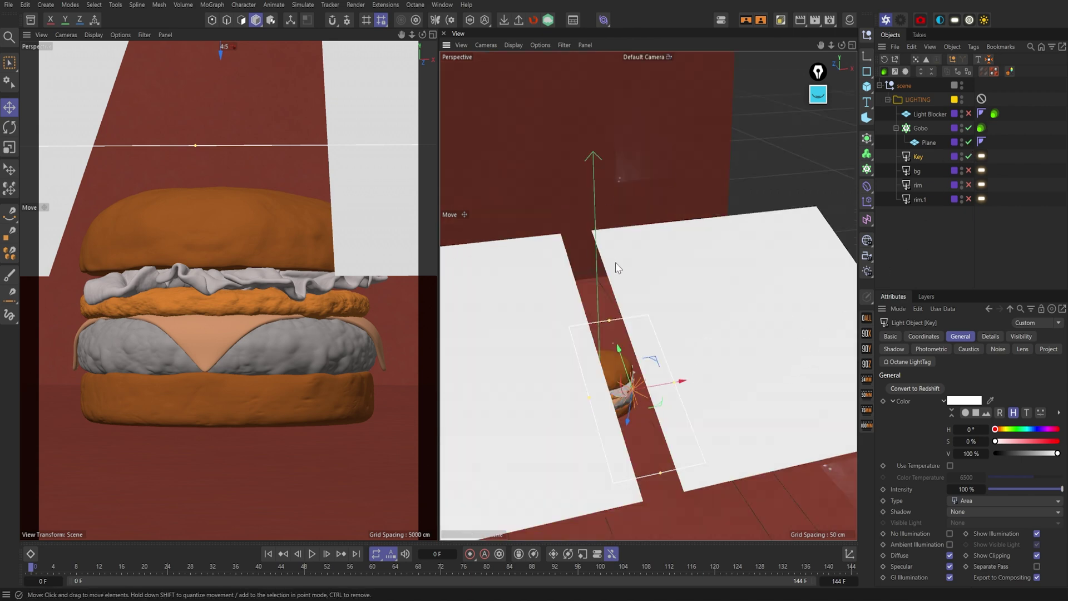
key(alt+o)
click(218, 109)
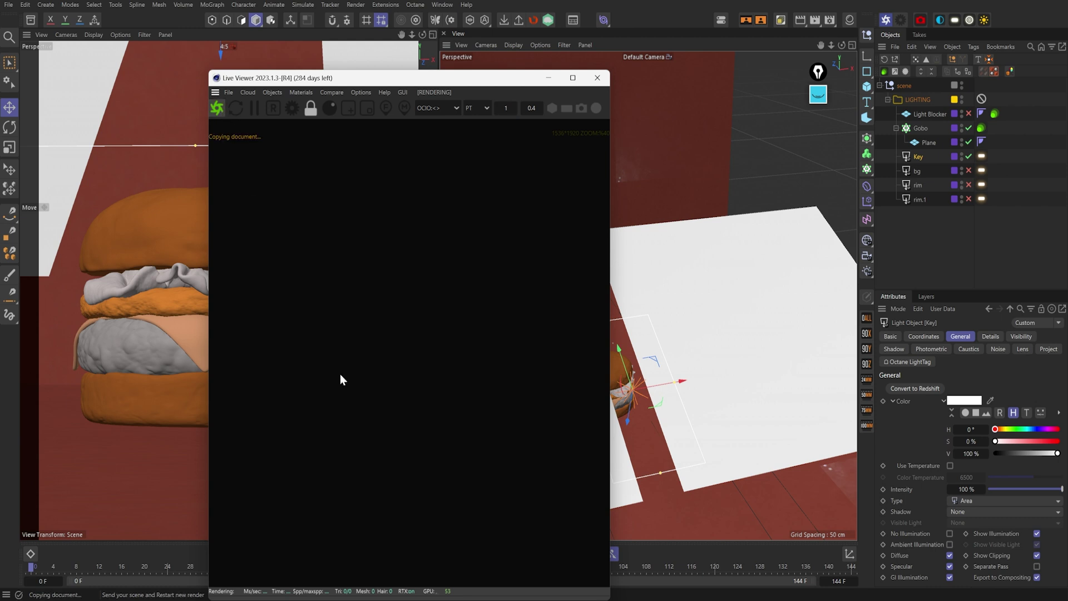
Place the Live Viewer beside the scene view and mark the burger render with a green ellipse and blue zigzags along both sides.
drag(390, 78, 210, 33)
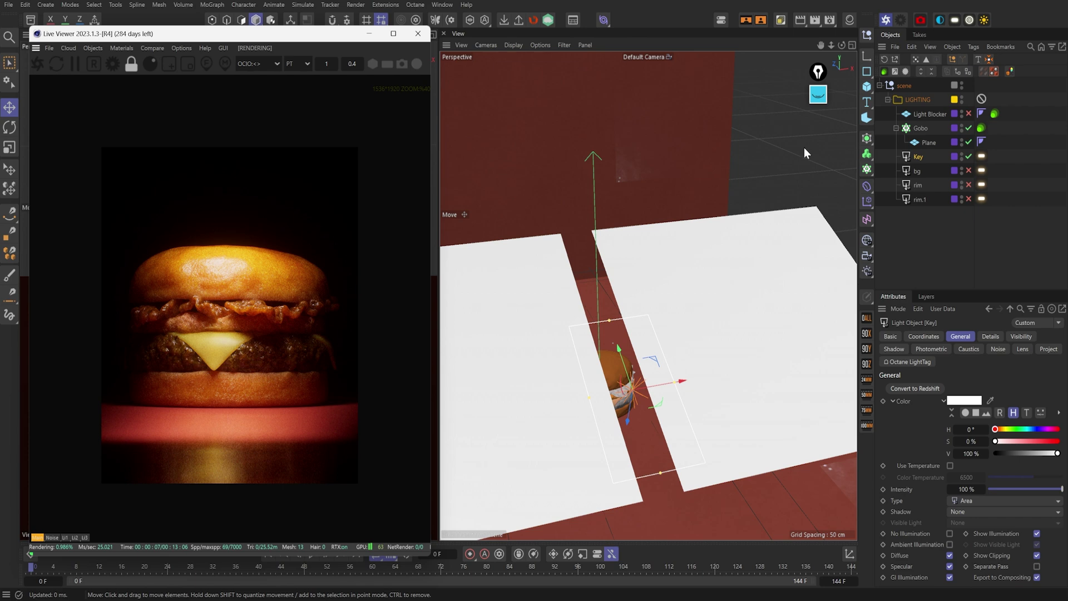
click(818, 95)
drag(200, 233, 140, 362)
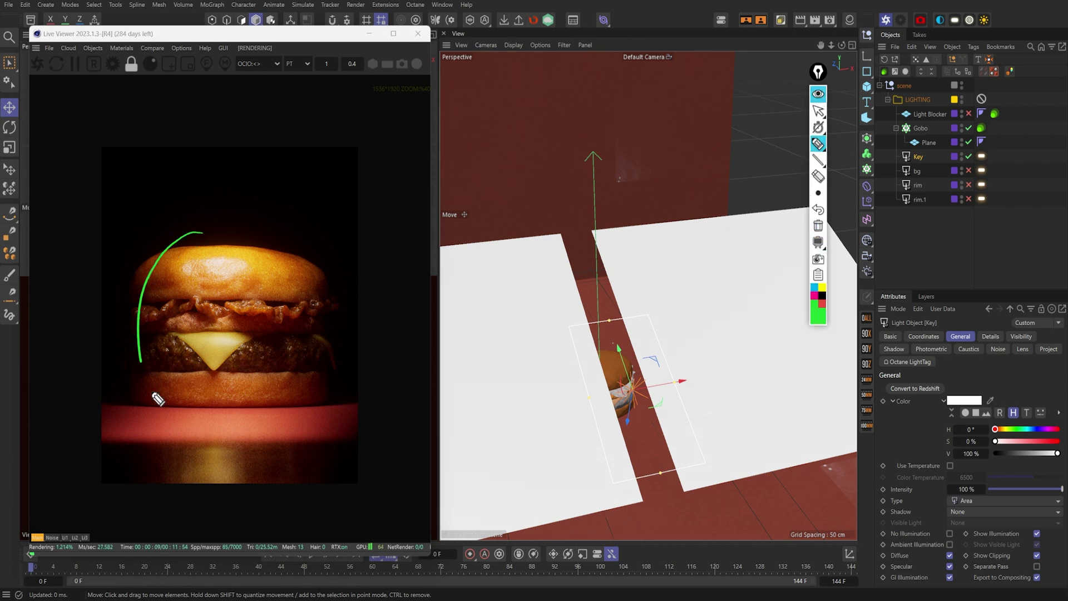
mouse_move(159, 399)
mouse_down()
mouse_move(298, 410)
mouse_move(253, 231)
mouse_move(192, 227)
mouse_up()
key(b)
drag(336, 270, 328, 410)
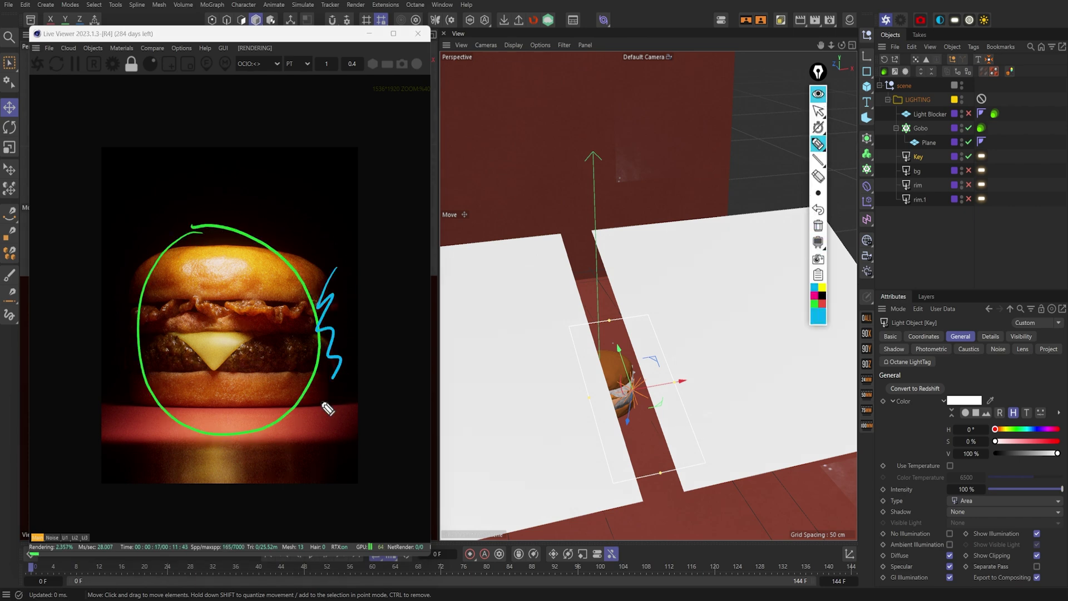
mouse_move(143, 274)
mouse_down()
mouse_move(126, 311)
mouse_move(135, 429)
mouse_up()
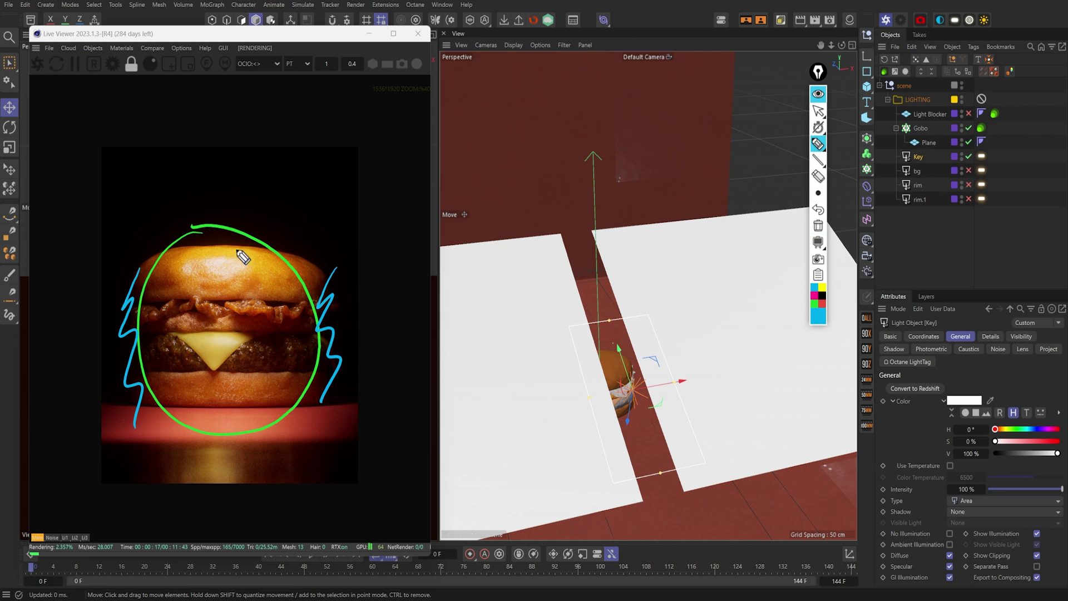
click(819, 96)
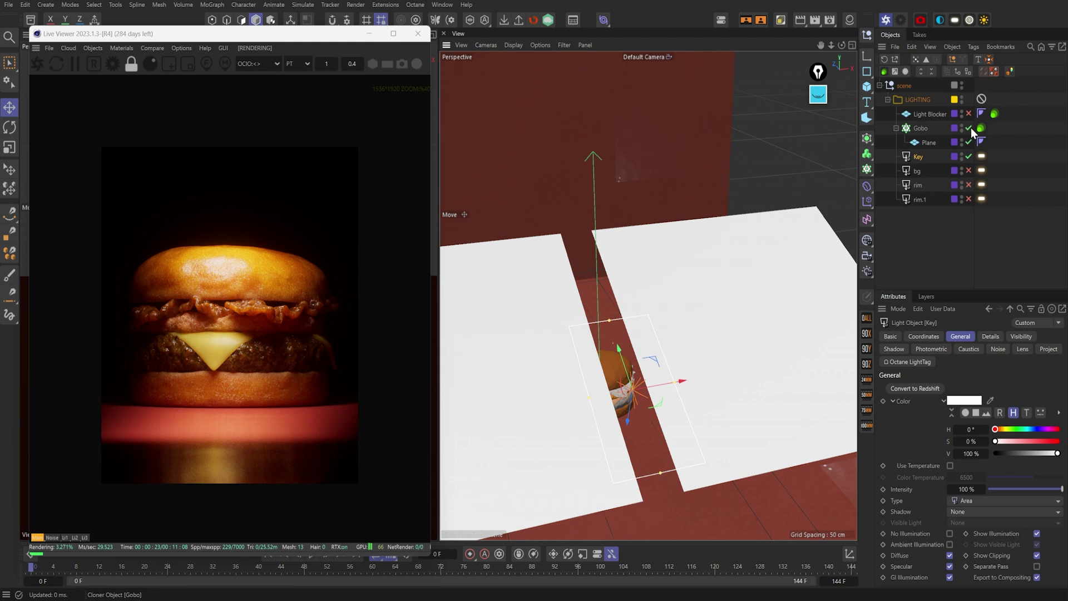
Disable the Gobo and its Plane, and temporarily mark the burger's lit edges with blue curves and a magenta cross.
click(969, 128)
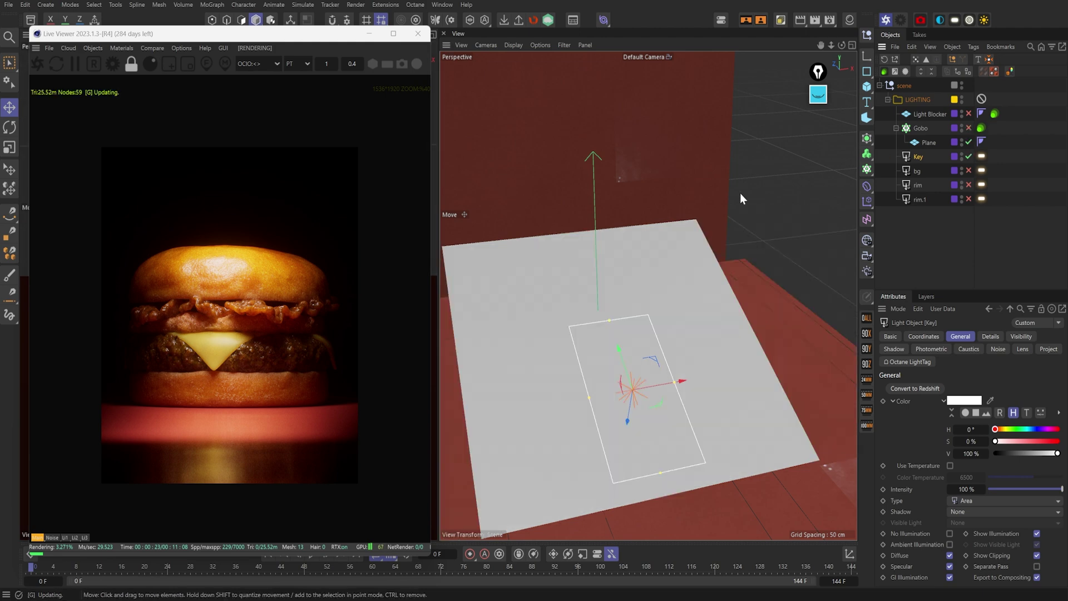
click(969, 143)
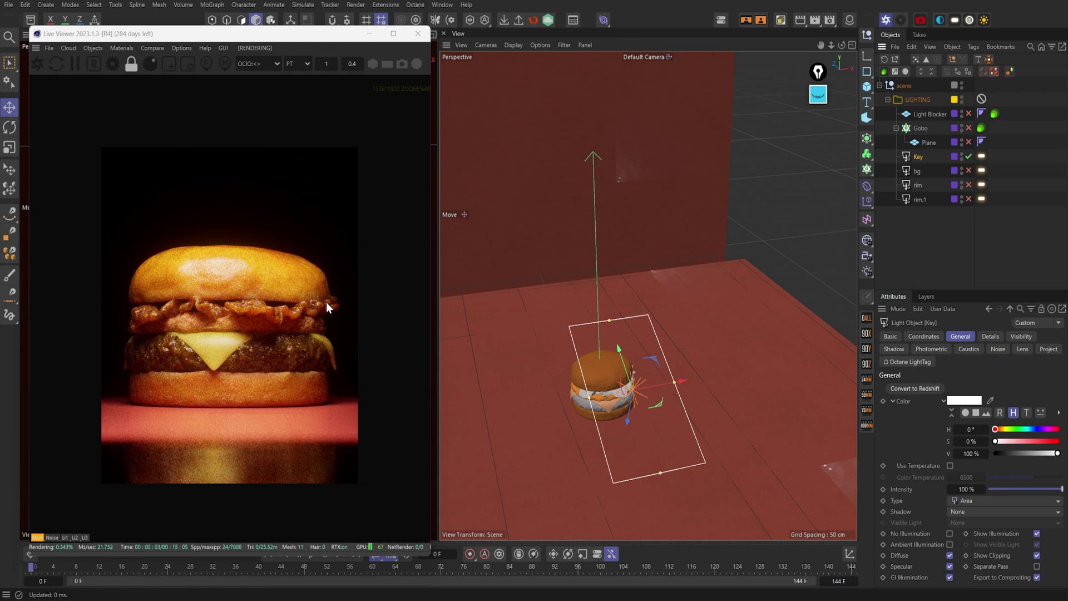
key(ctrl+shift+2)
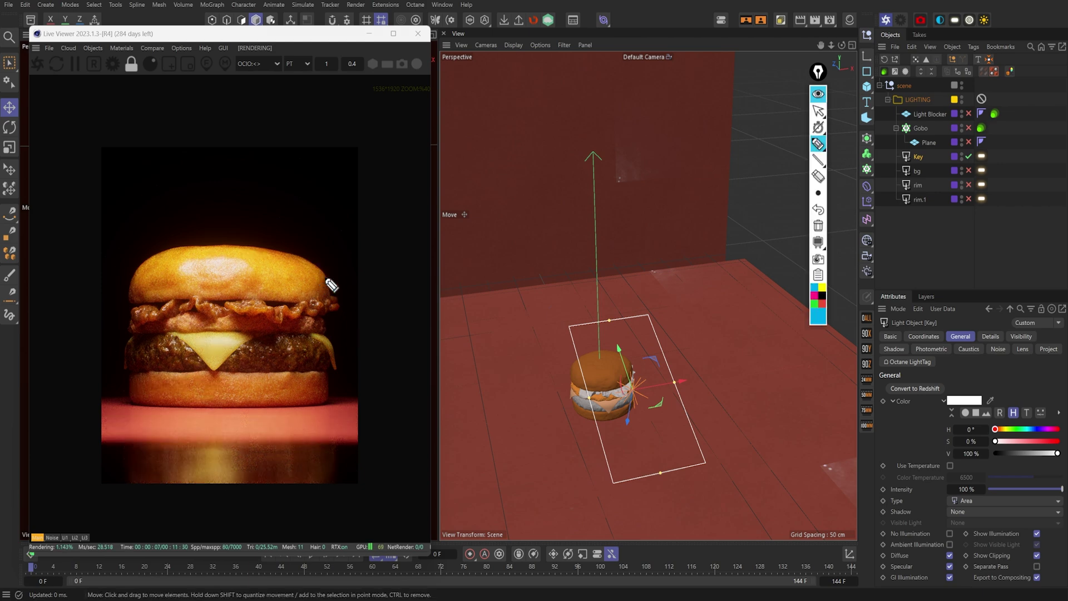
drag(320, 270, 318, 399)
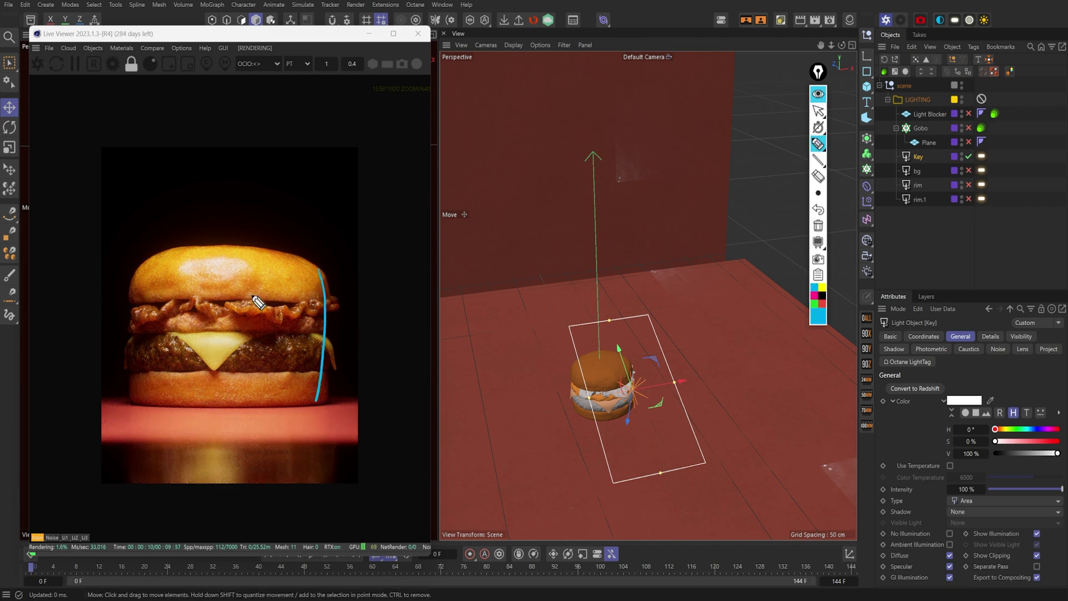
drag(143, 266, 149, 392)
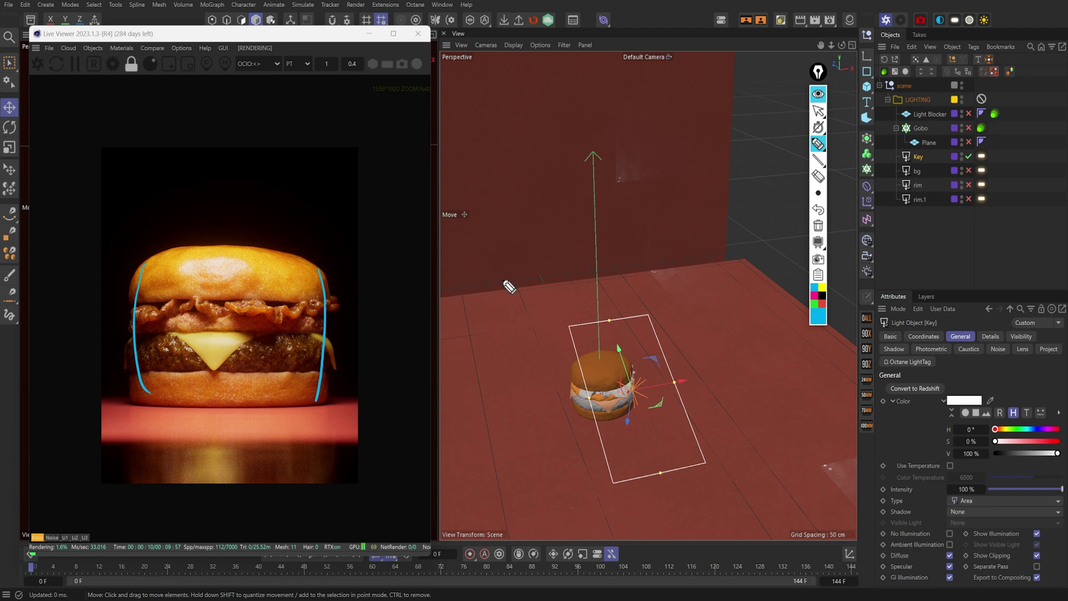
click(814, 295)
mouse_move(317, 209)
mouse_down()
mouse_move(319, 199)
mouse_move(327, 253)
mouse_up()
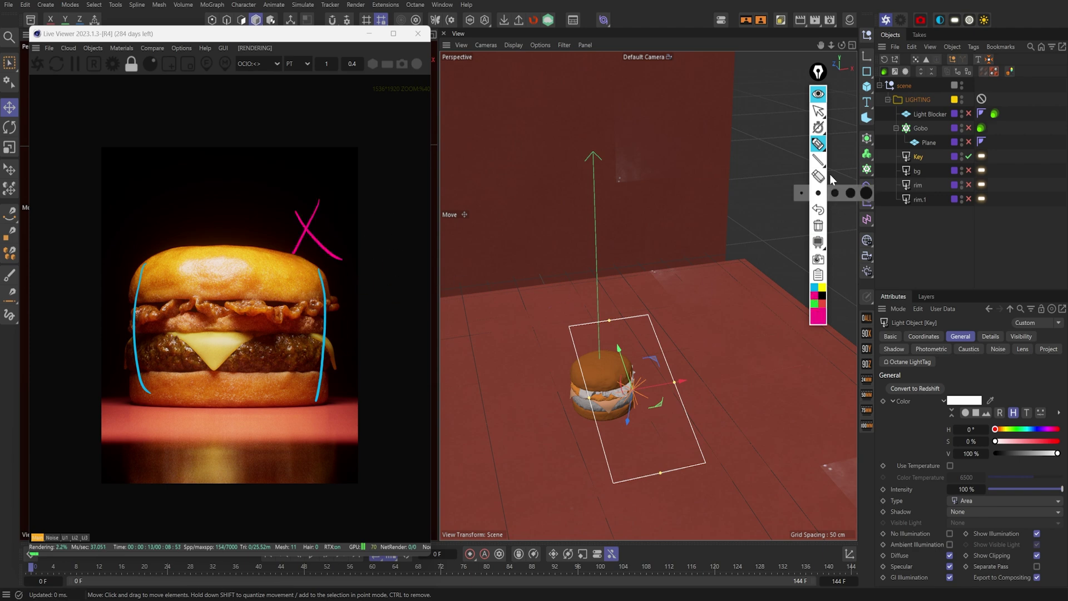
click(818, 225)
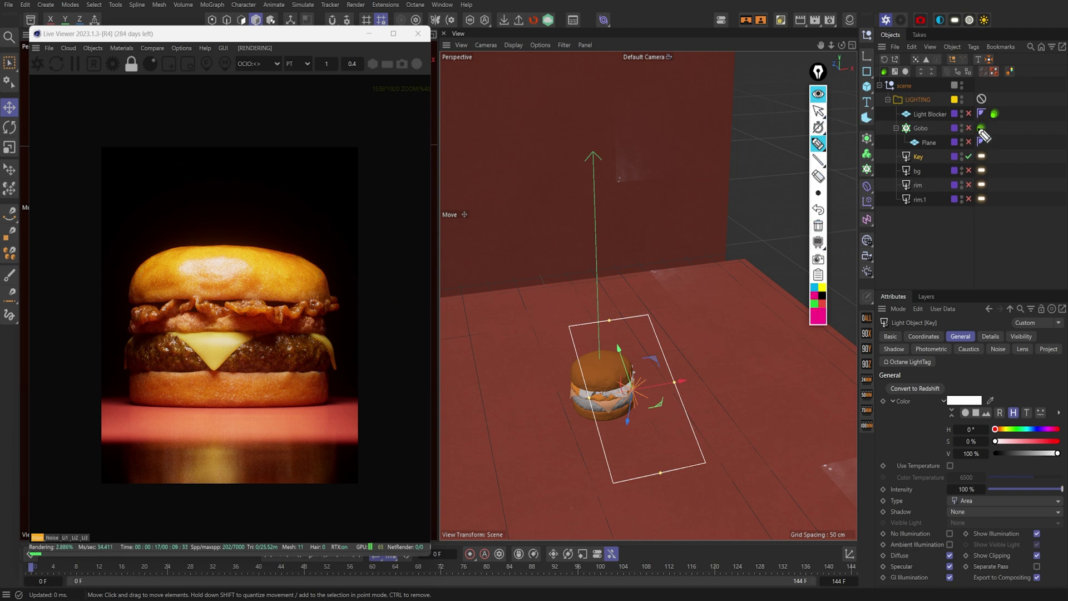
Re-enable the Gobo and its Plane, and narrow the gap by setting the Gobo's first grid size to 391 cm.
click(969, 142)
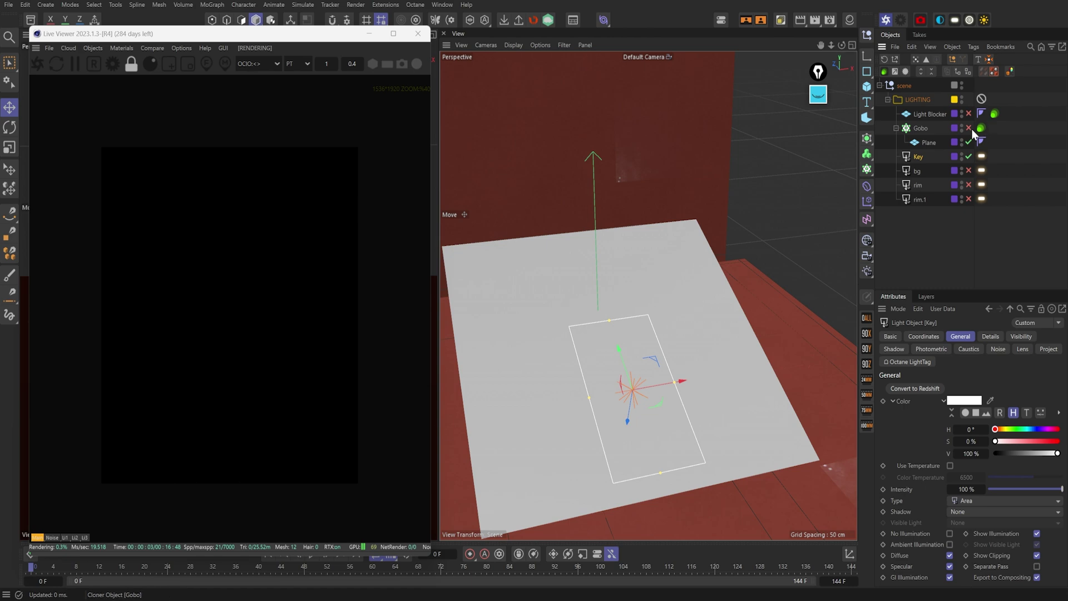
click(970, 128)
click(685, 461)
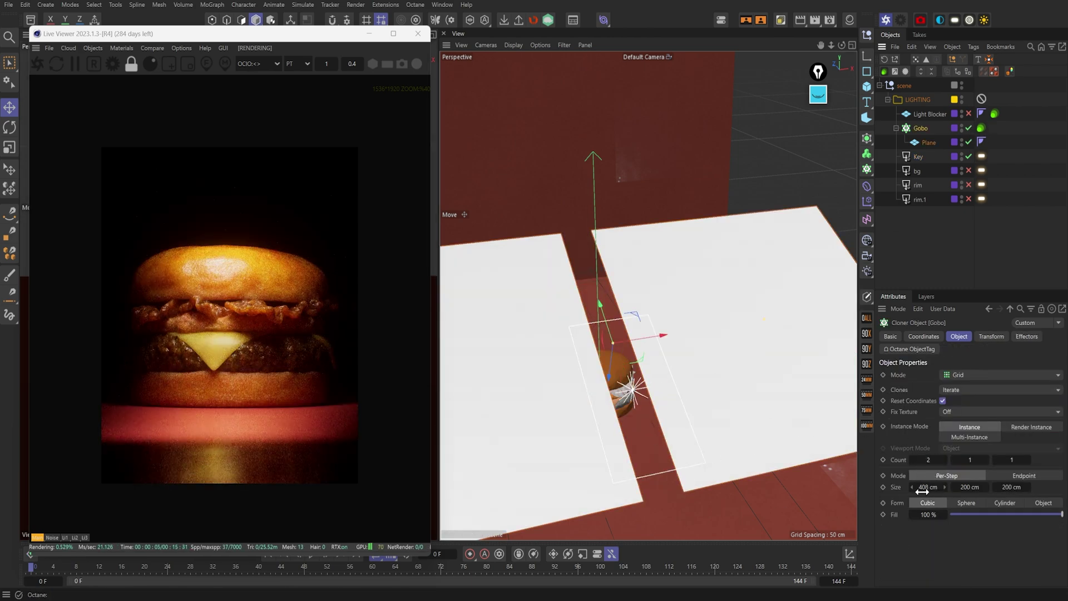
drag(922, 491, 921, 490)
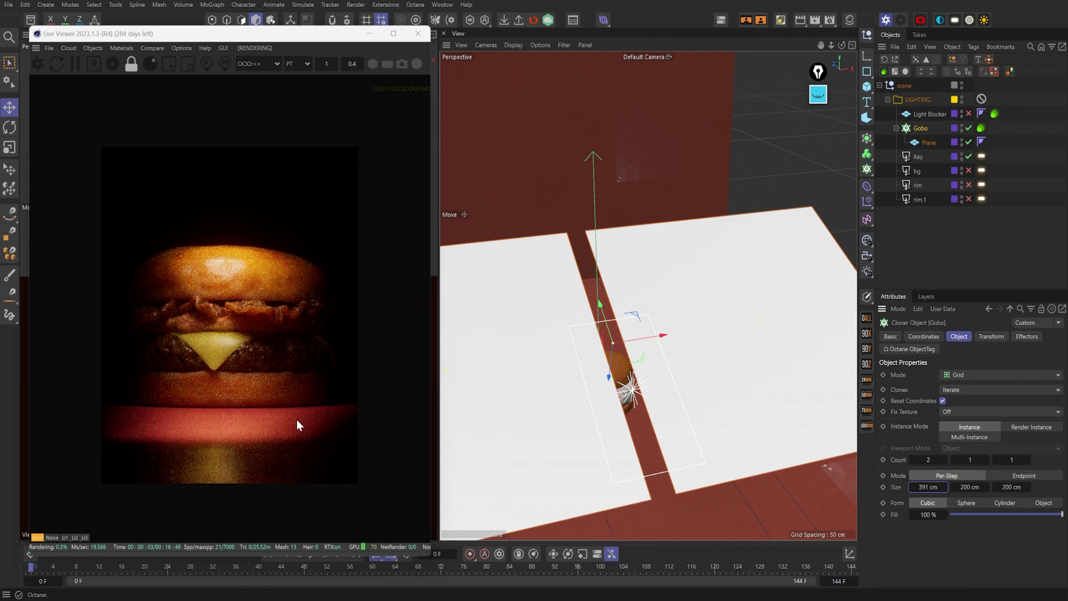
Shift the Gobo away from the Key light toward the burger, and widen the gap between its two planes.
alt+drag(610, 363, 746, 307)
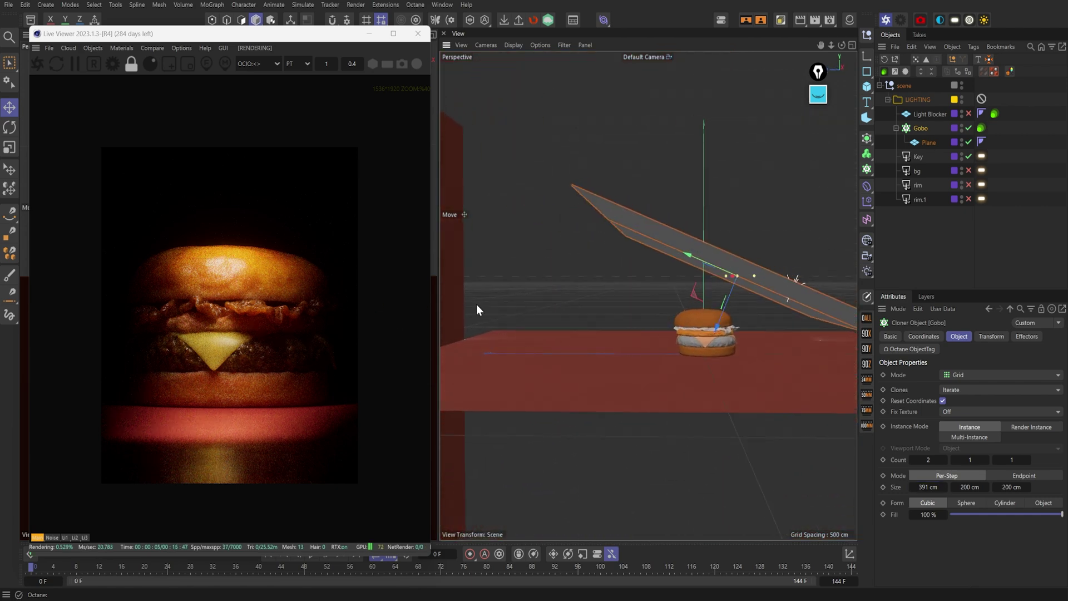
drag(717, 323, 712, 336)
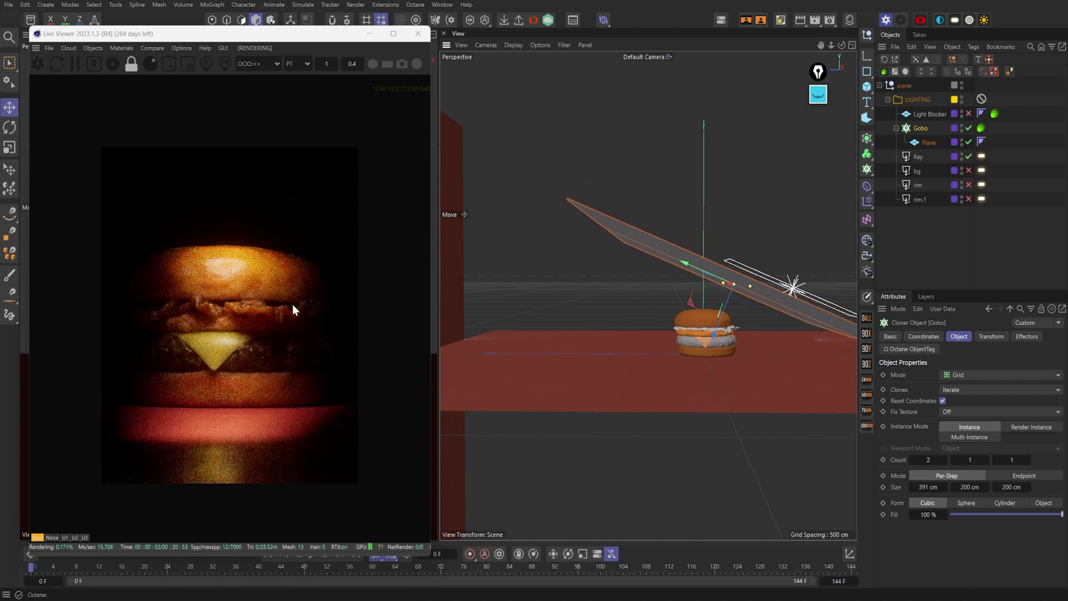
key(o)
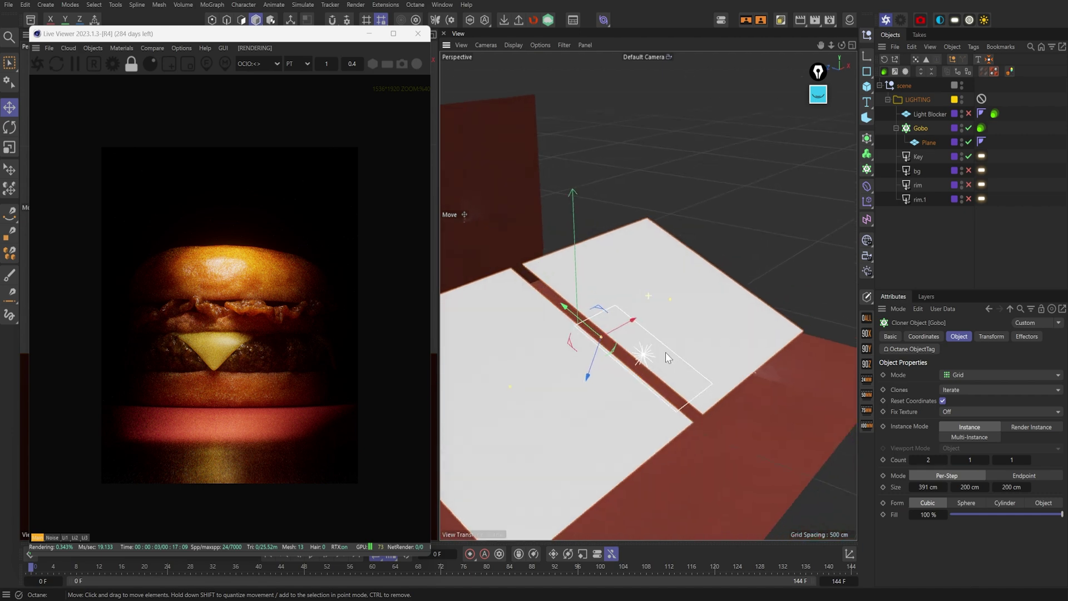
drag(931, 488, 940, 492)
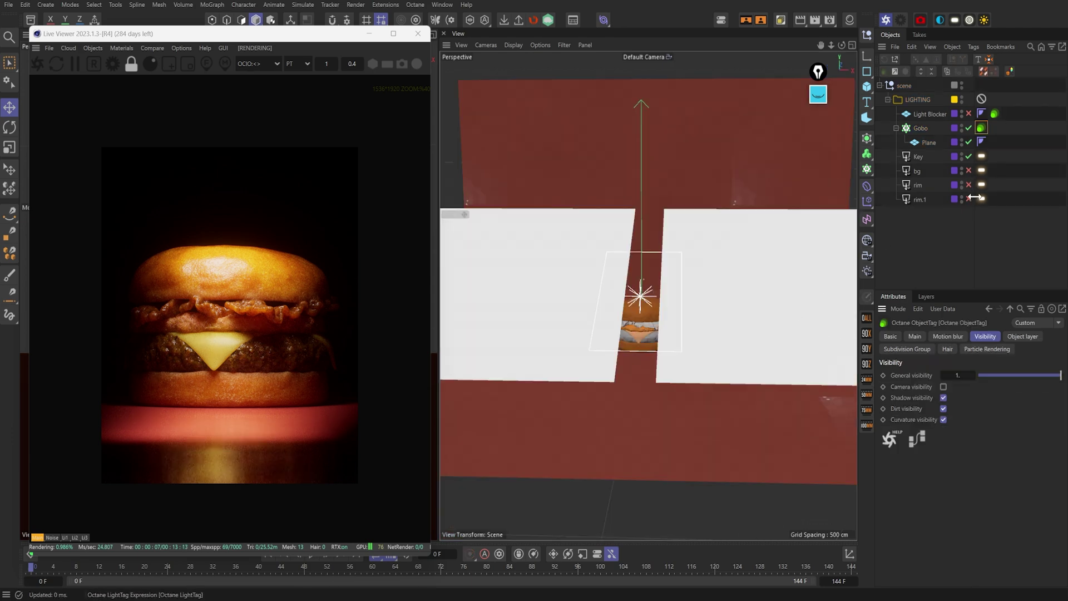
Circle the two rim light positions behind the Gobo planes in magenta and add arrows pointing toward the burger.
scroll(692, 311, up, 2)
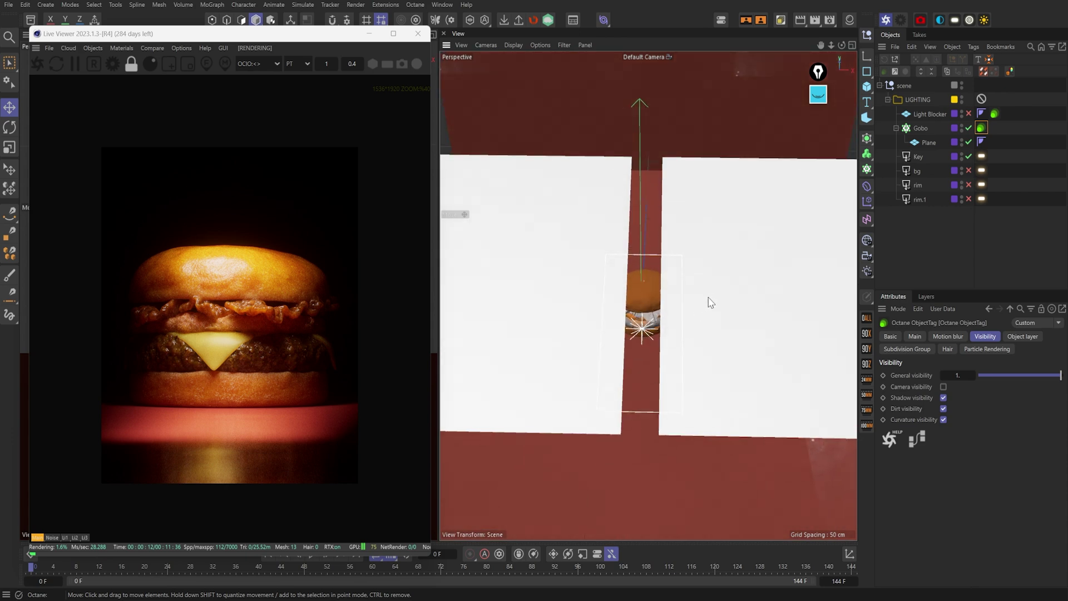
scroll(707, 304, down, 4)
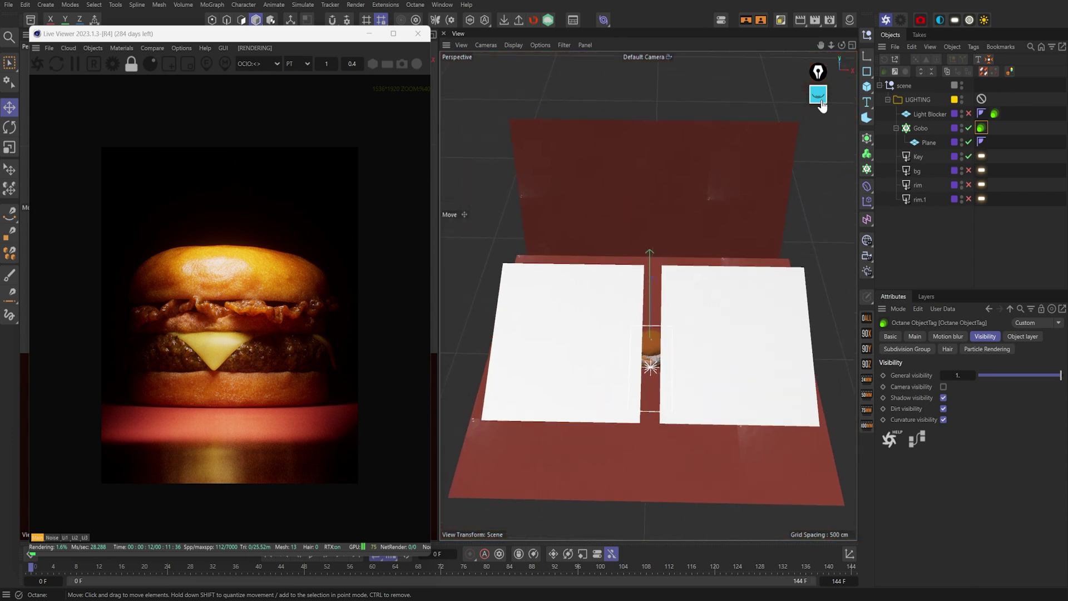
click(821, 103)
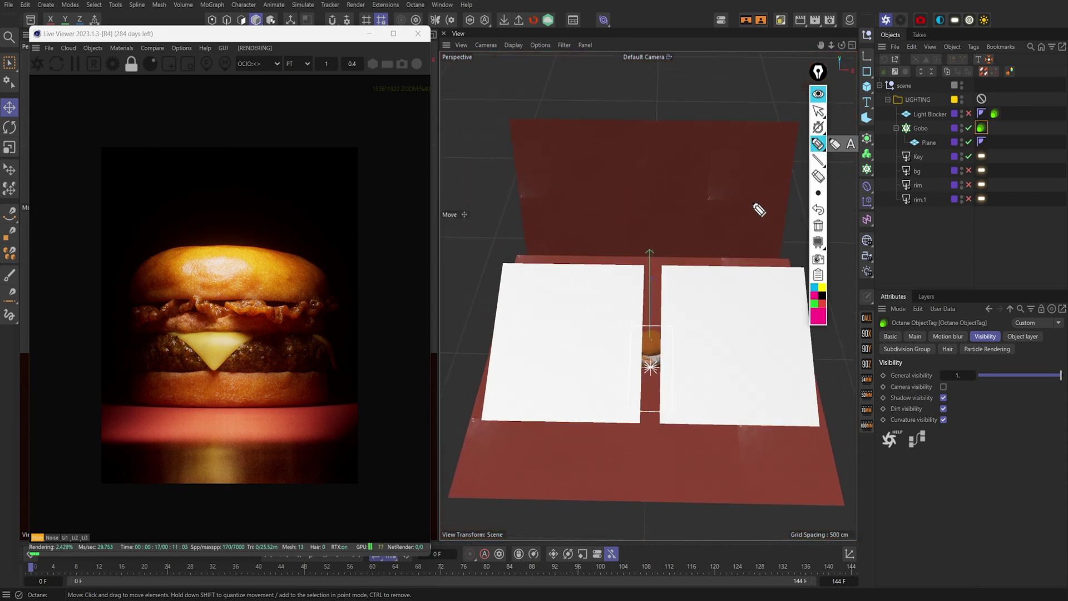
mouse_move(743, 196)
mouse_down()
mouse_move(771, 232)
mouse_move(745, 198)
mouse_up()
mouse_move(561, 199)
mouse_down()
mouse_move(582, 272)
mouse_move(554, 204)
mouse_up()
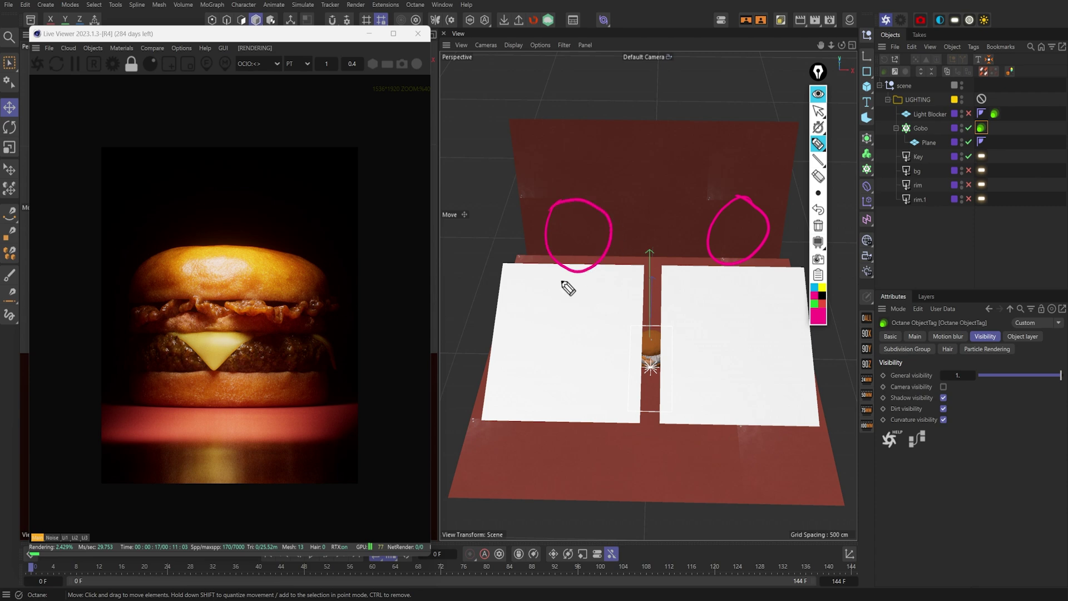
mouse_move(732, 250)
mouse_down()
mouse_move(700, 285)
mouse_move(719, 286)
mouse_up()
mouse_move(593, 255)
mouse_down()
mouse_move(615, 291)
mouse_move(600, 286)
mouse_up()
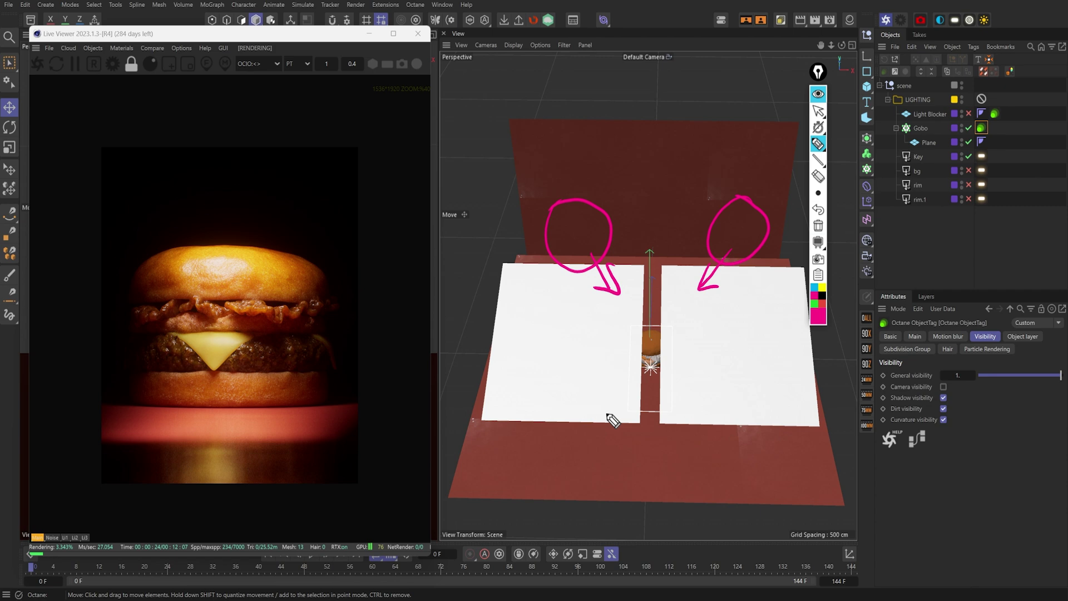
Add yellow arrows pointing at both sides of the bun in the render, and close the annotation overlay.
click(822, 287)
drag(349, 233, 345, 273)
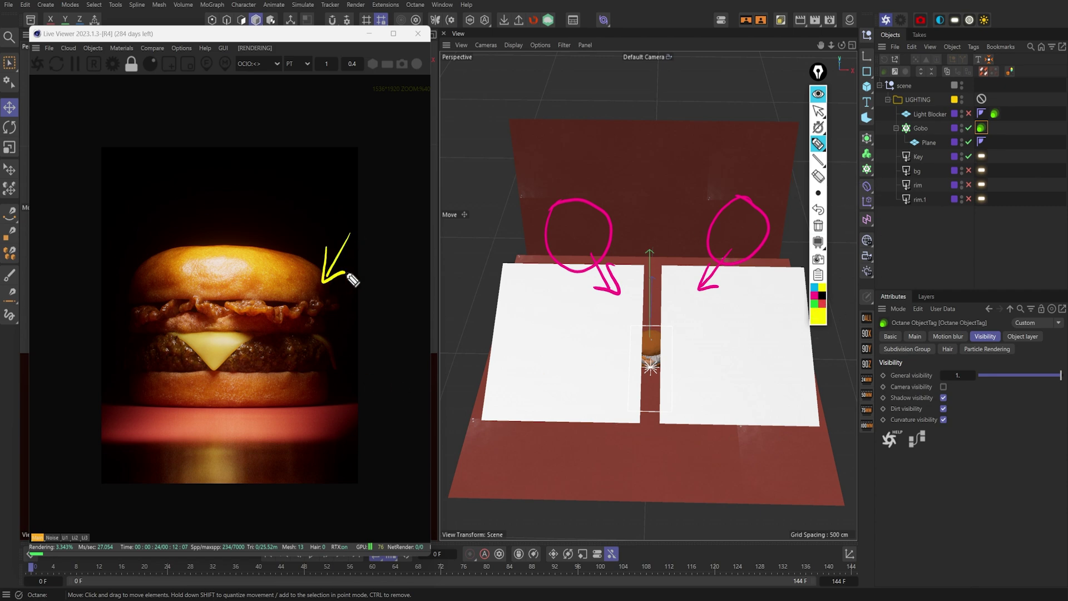
mouse_move(98, 233)
mouse_down()
mouse_move(135, 282)
mouse_move(113, 272)
mouse_up()
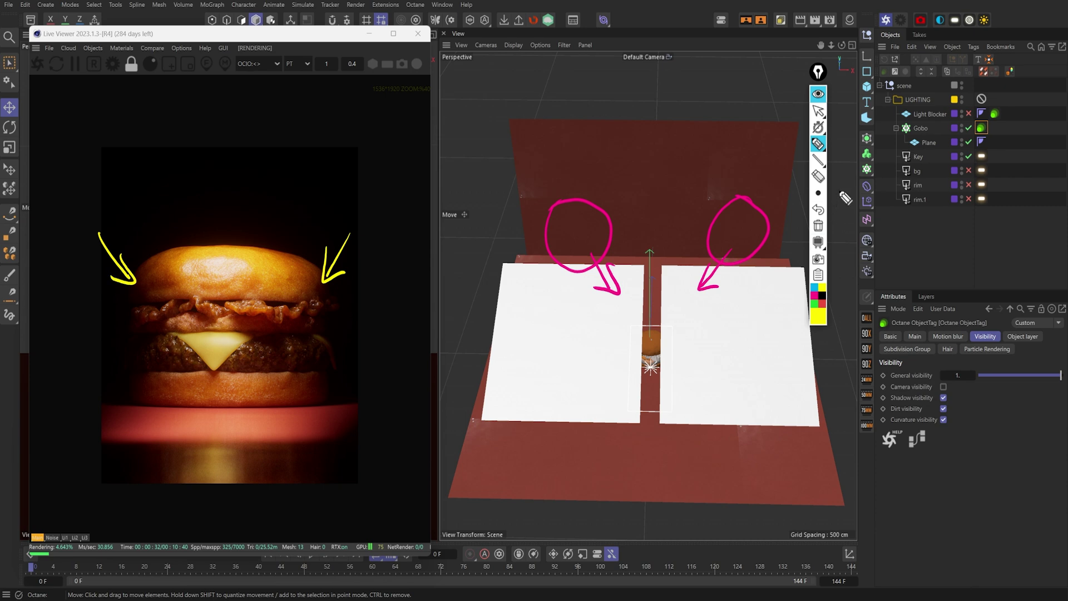
click(827, 240)
click(818, 93)
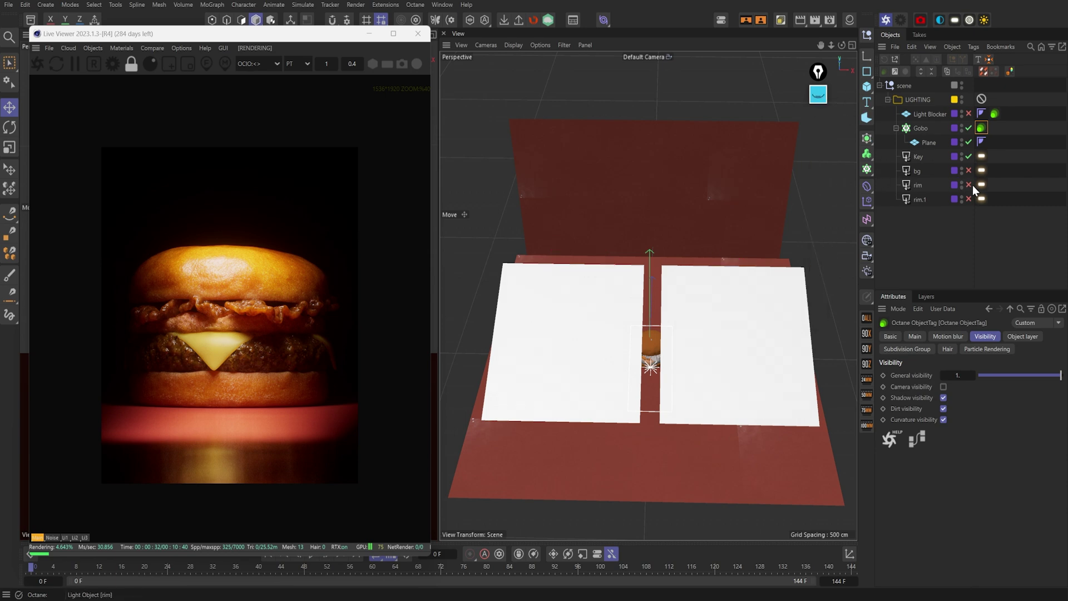
Enable the rim and rim.1 lights and examine their placement behind the burger relative to the Gobo.
drag(969, 185, 969, 201)
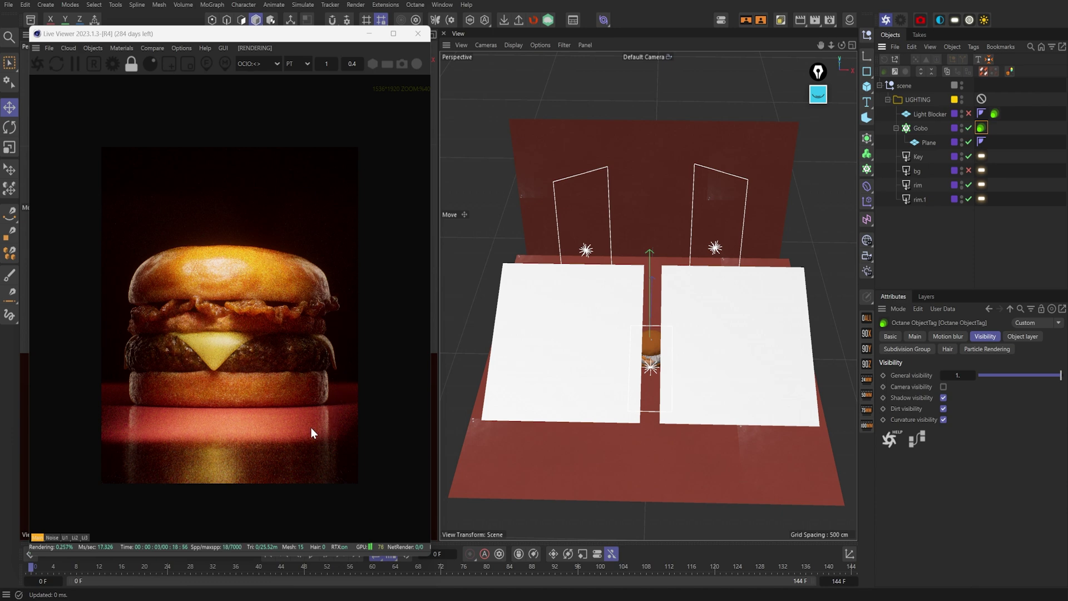
click(933, 239)
alt+drag(687, 323, 752, 317)
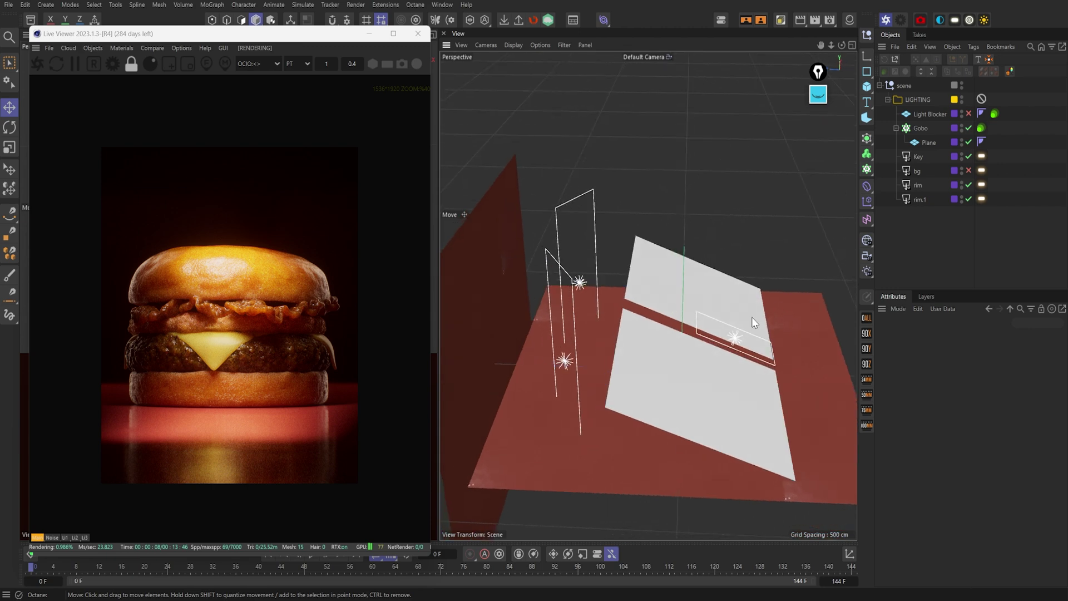
alt+drag(656, 362, 690, 337)
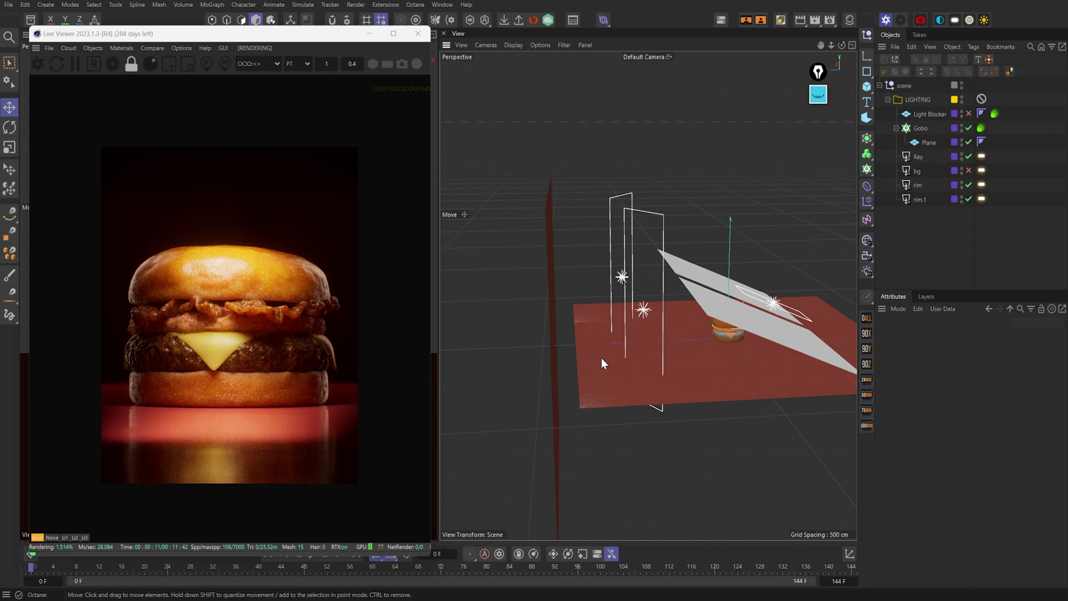
Enable the bg light and examine the complete lighting layout around the backdrop and Gobo planes.
click(969, 170)
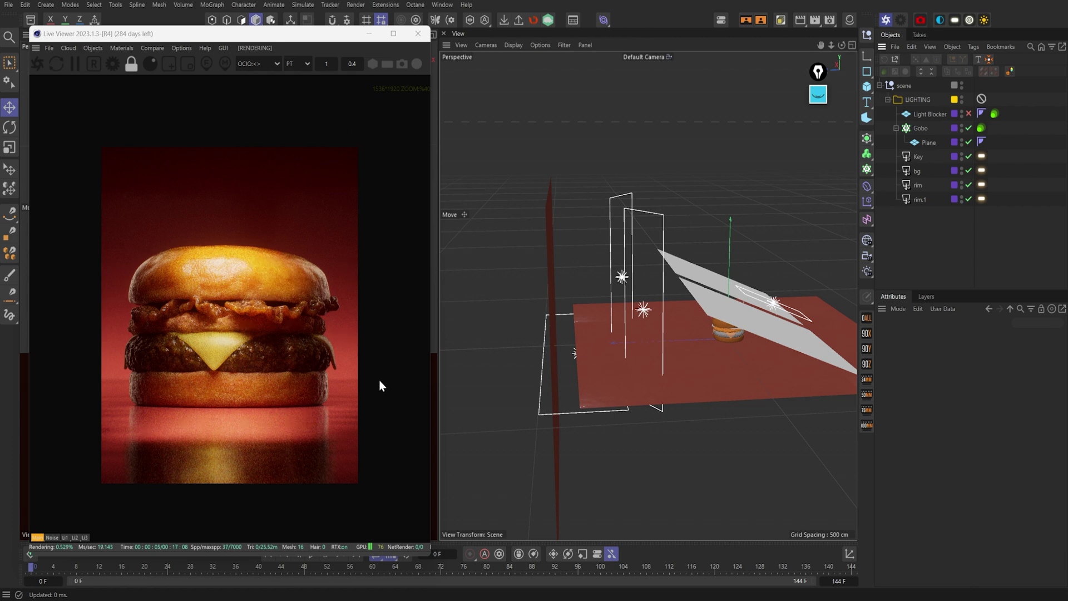
alt+drag(728, 341, 516, 370)
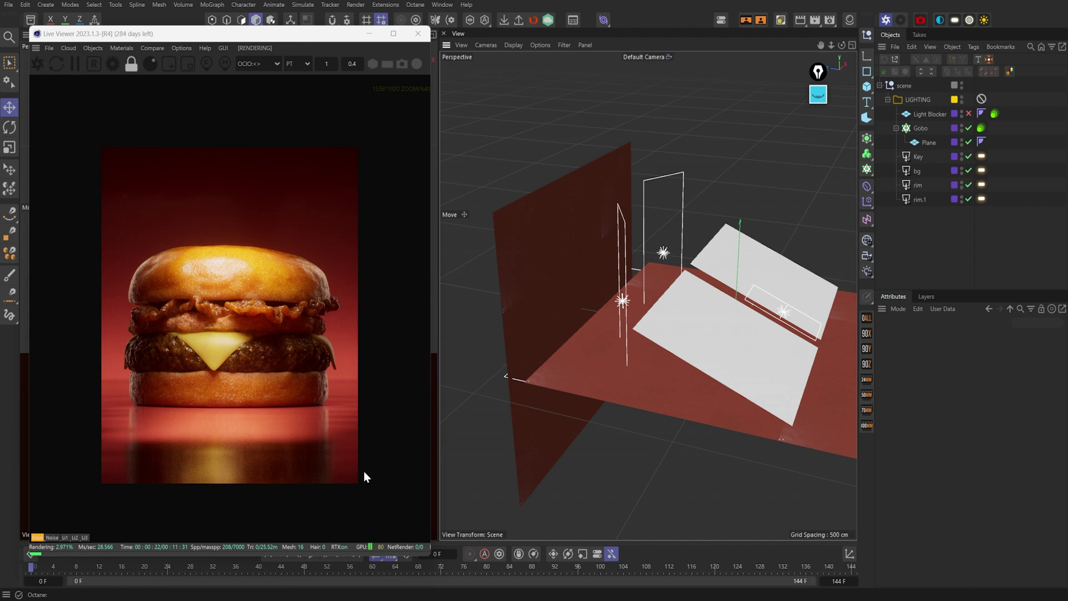
alt+drag(753, 317, 606, 326)
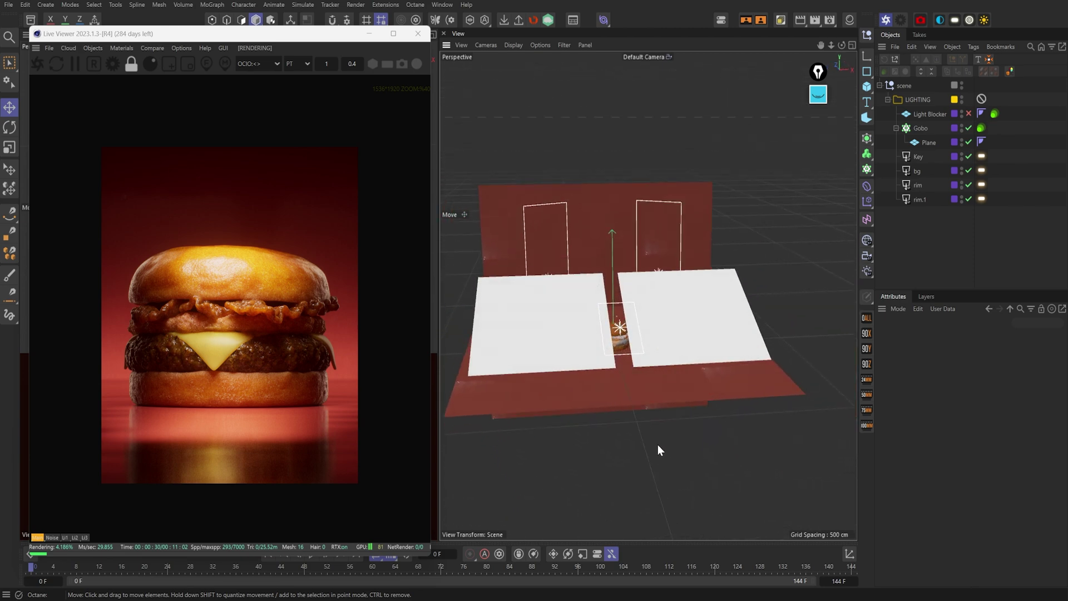
Circle the bright floor reflection below the burger in yellow, and clear and close the annotation overlay.
click(818, 95)
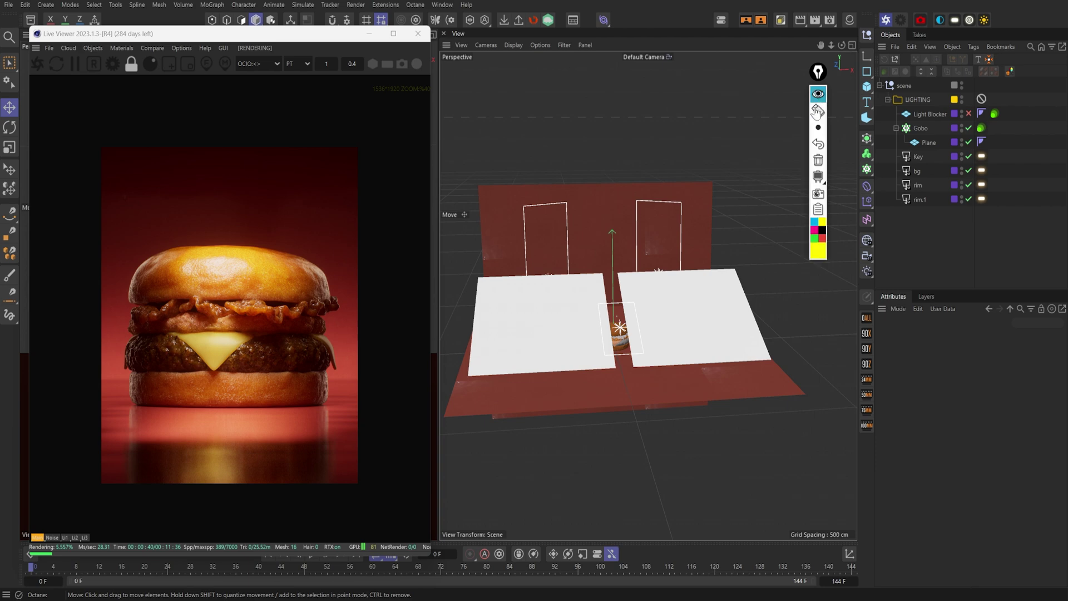
click(818, 144)
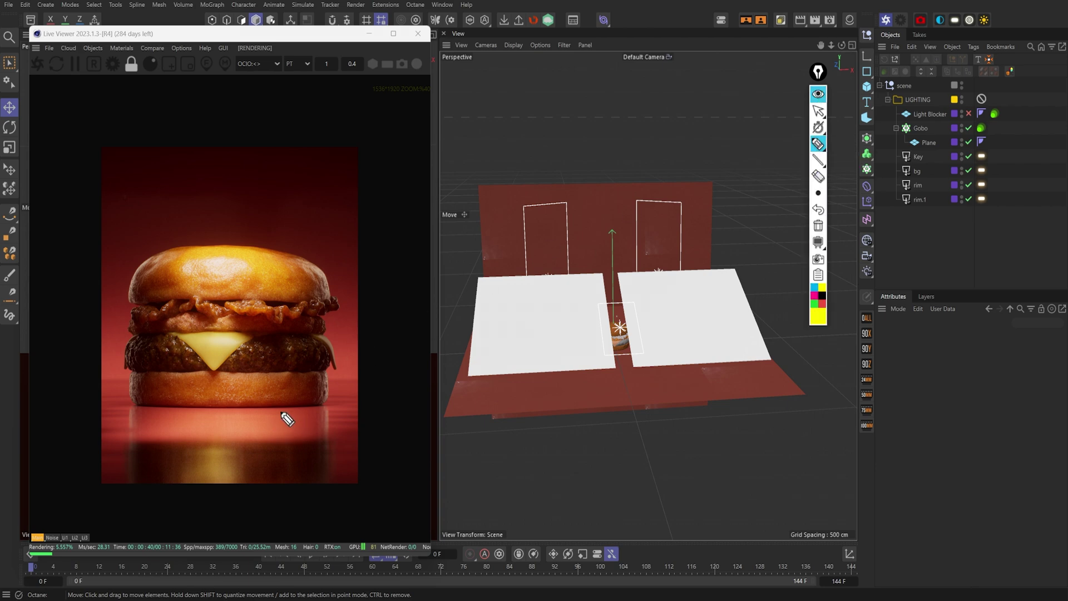
mouse_move(284, 413)
mouse_down()
mouse_move(153, 420)
mouse_move(139, 440)
mouse_move(182, 456)
mouse_move(325, 453)
mouse_move(332, 423)
mouse_move(279, 413)
mouse_up()
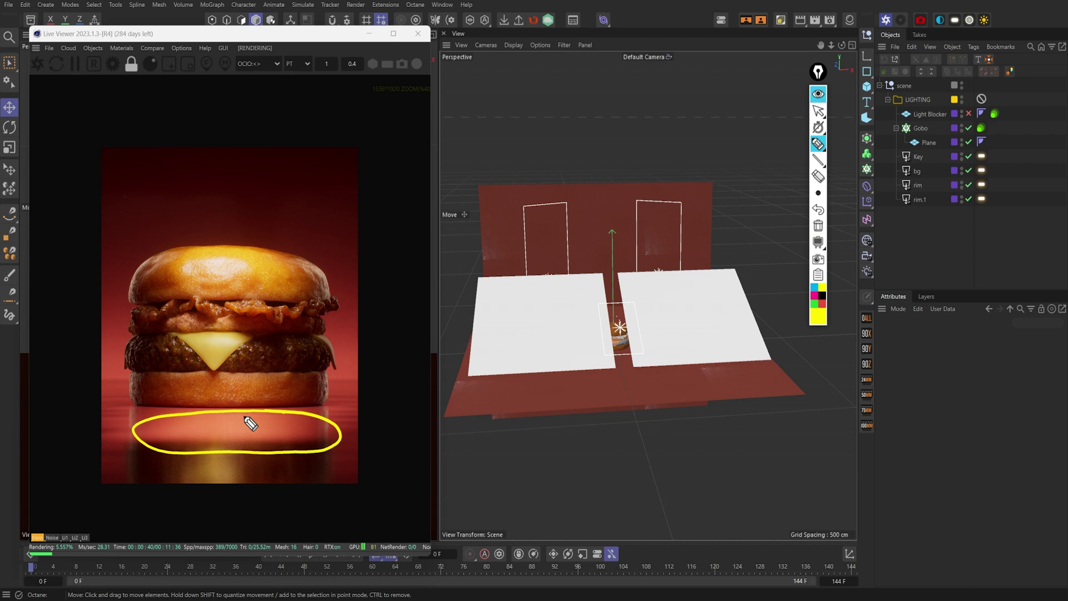
click(819, 225)
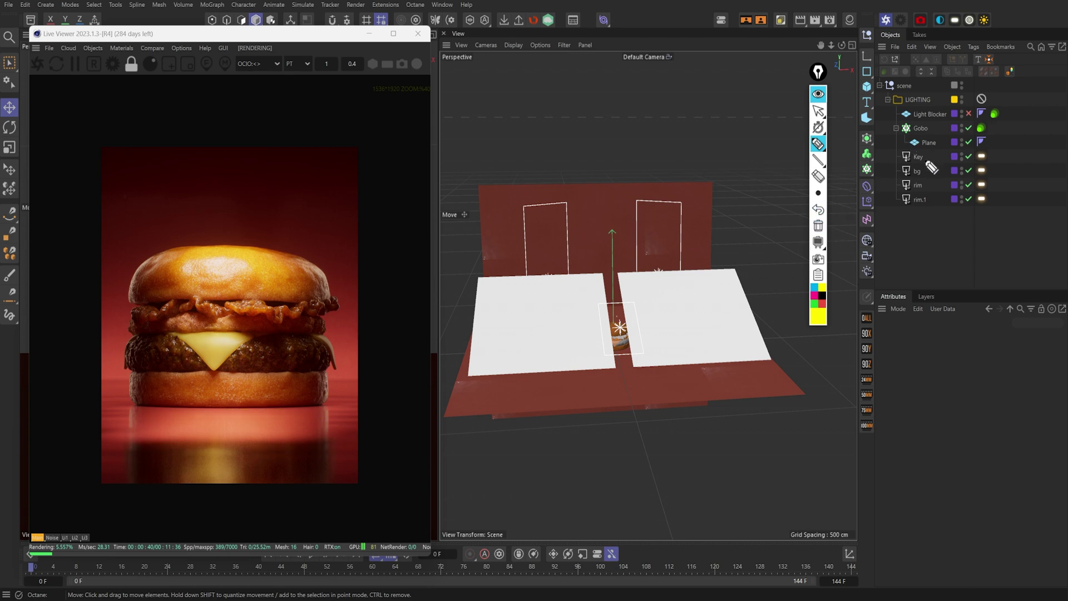
click(818, 93)
Enable the Light Blocker plane and select it to examine its placement relative to the Gobo and key light.
click(969, 113)
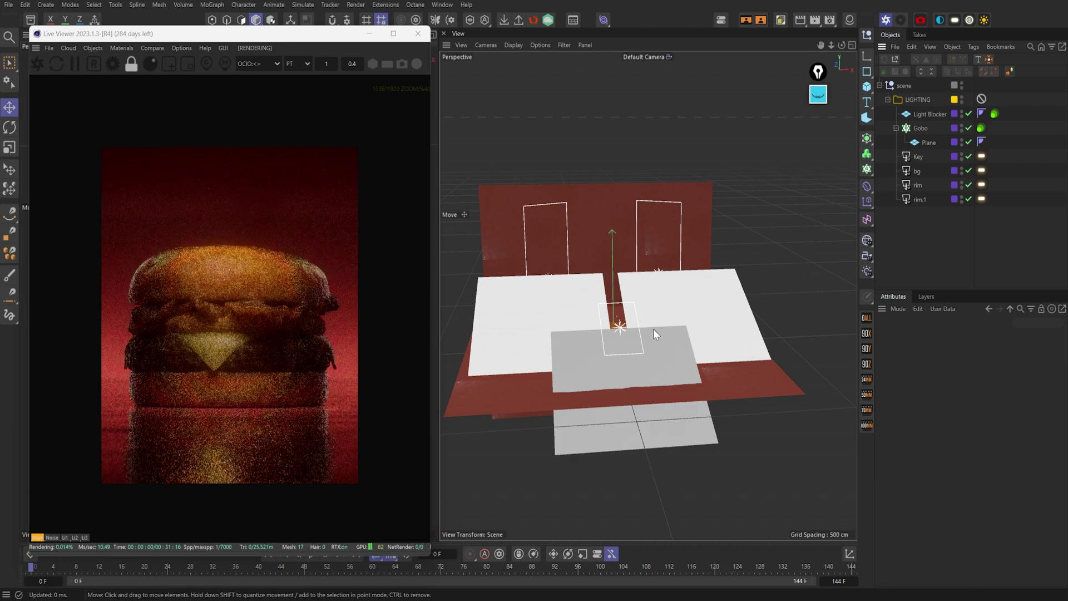
alt+drag(654, 329, 675, 333)
click(702, 362)
drag(681, 336, 696, 343)
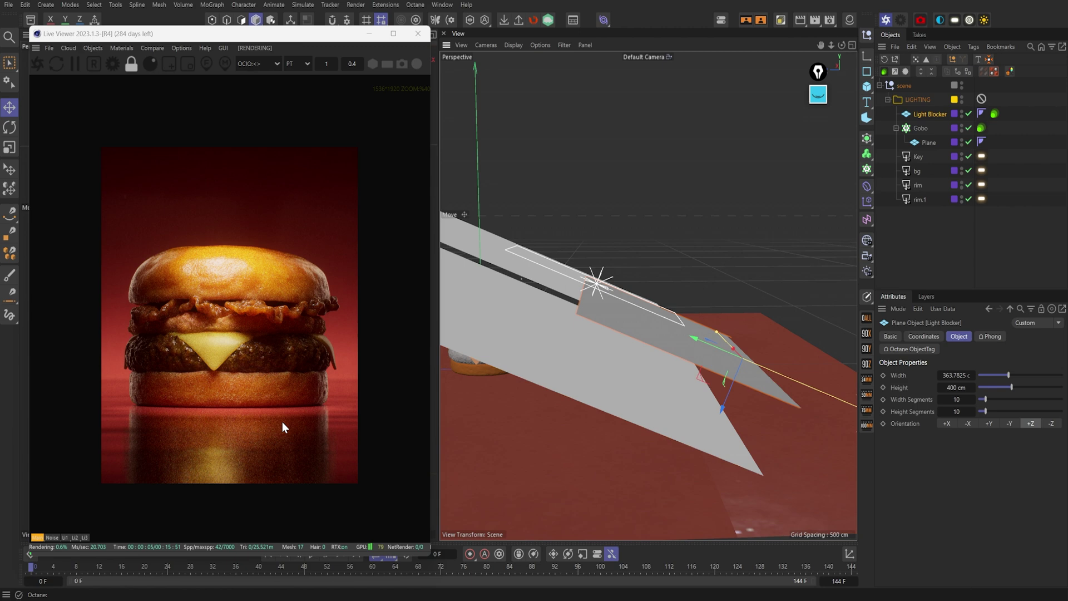
Switch the Light Blocker off and back on to compare the floor reflection in the render.
click(969, 113)
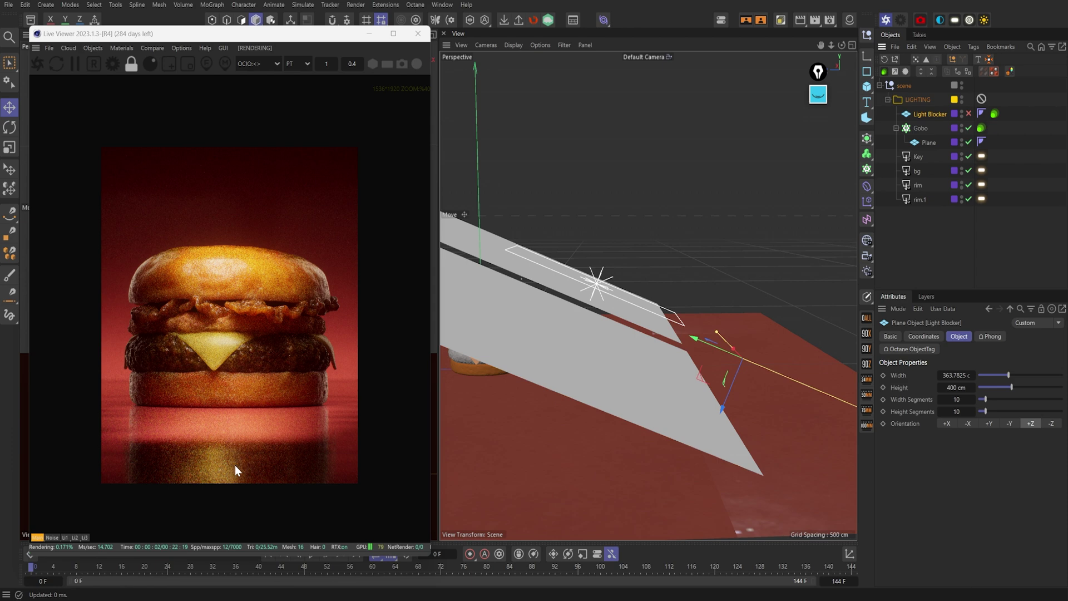
click(968, 113)
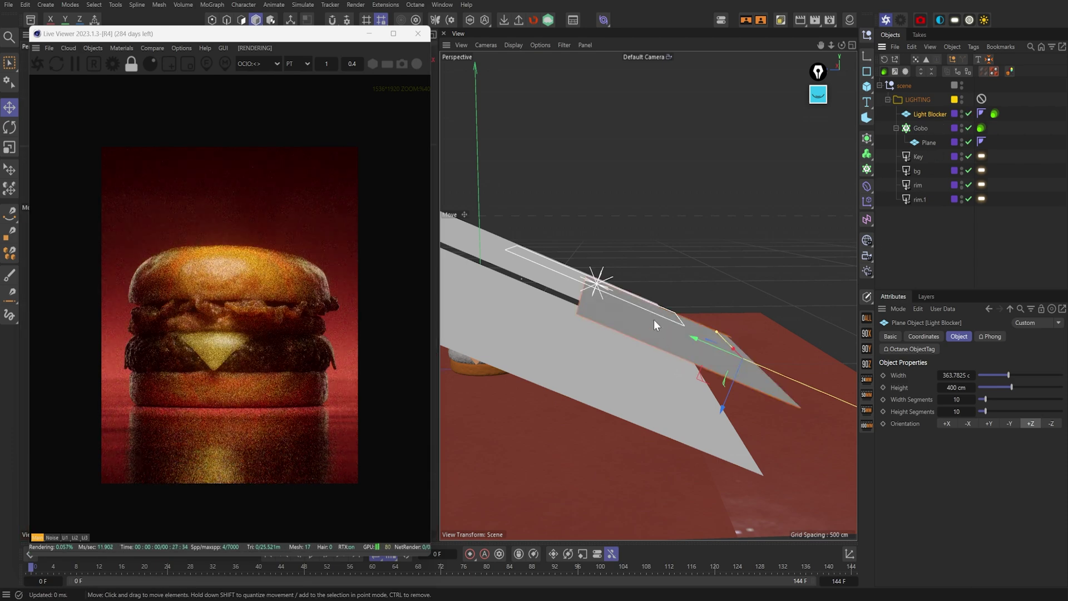